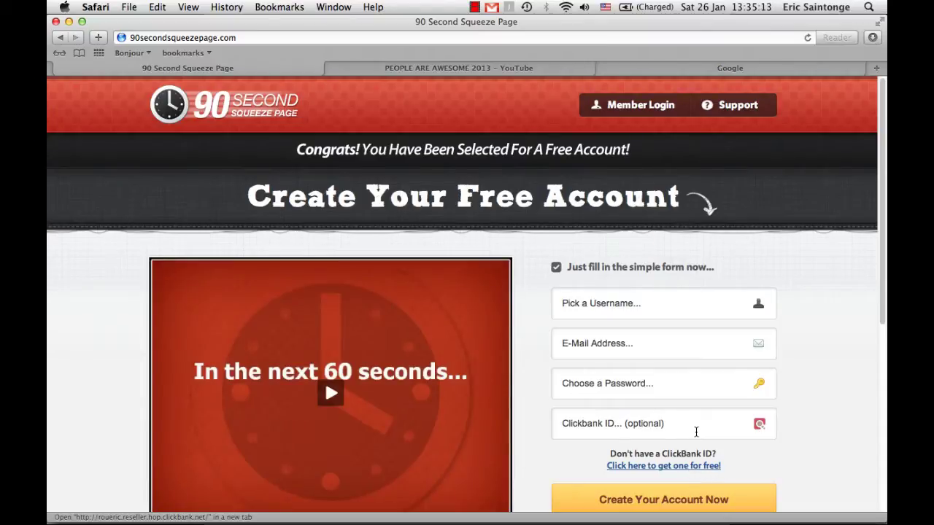
Log in to the member area with the account username and password
click(640, 107)
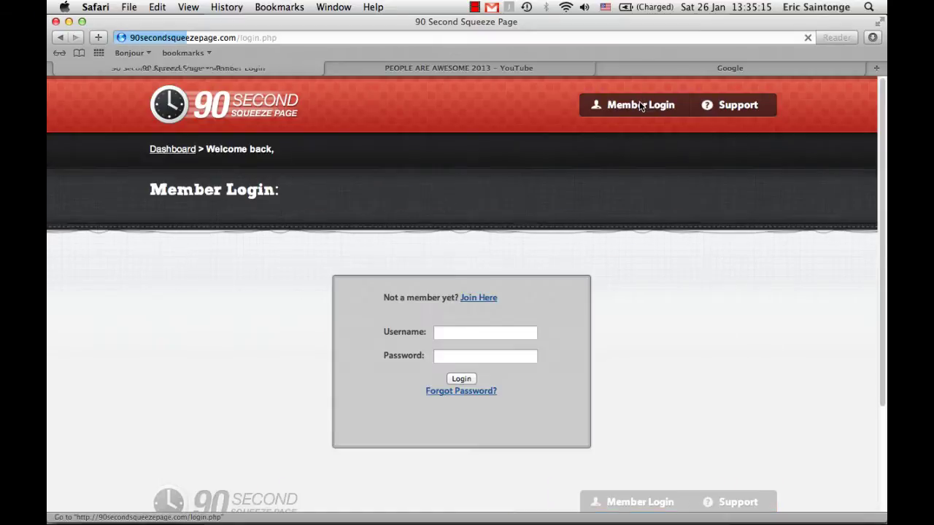
click(475, 332)
text(ericsaintoneg)
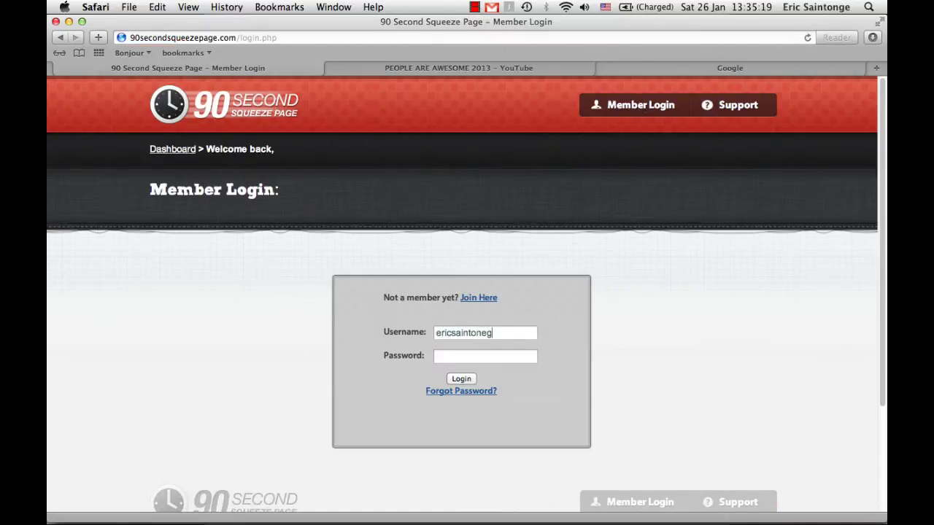
key(BackSpace)
key(BackSpace)
text(ge)
key(Tab)
text(*****)
key(Return)
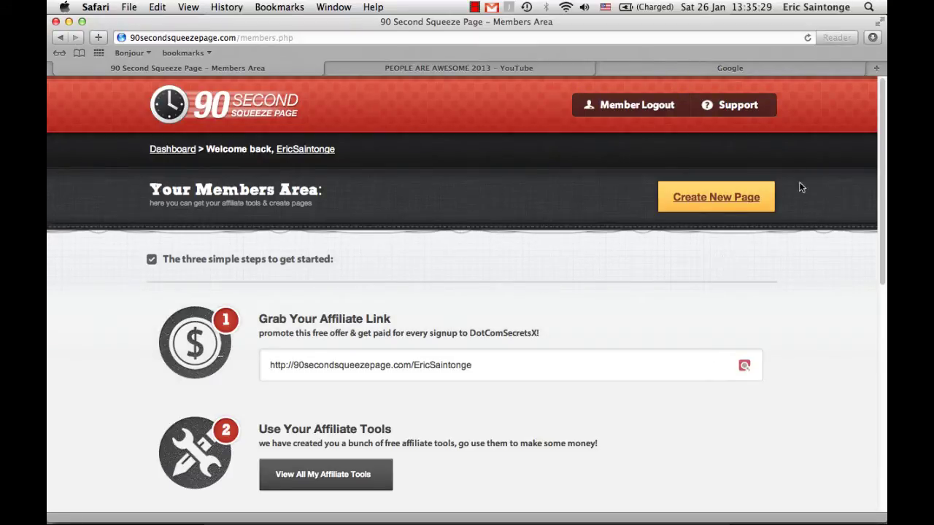
Start a new squeeze page and replace its default name with 'Tutorial'
click(736, 205)
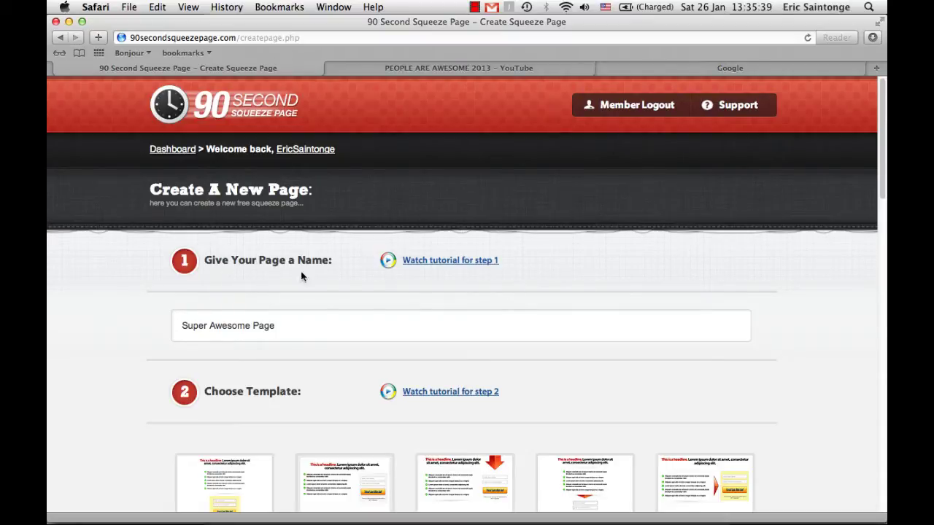
click(278, 326)
key(super+a)
key(BackSpace)
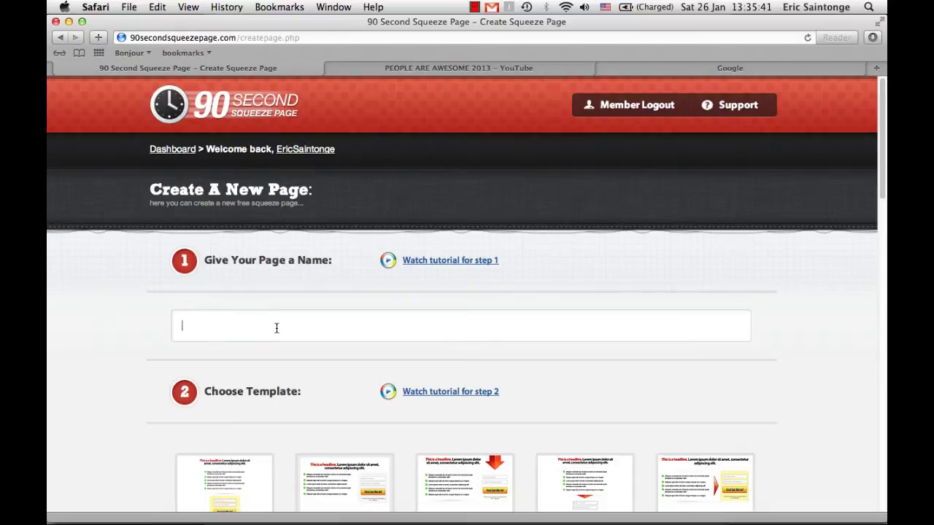
text(Tutorial)
scroll(329, 380, down, 5)
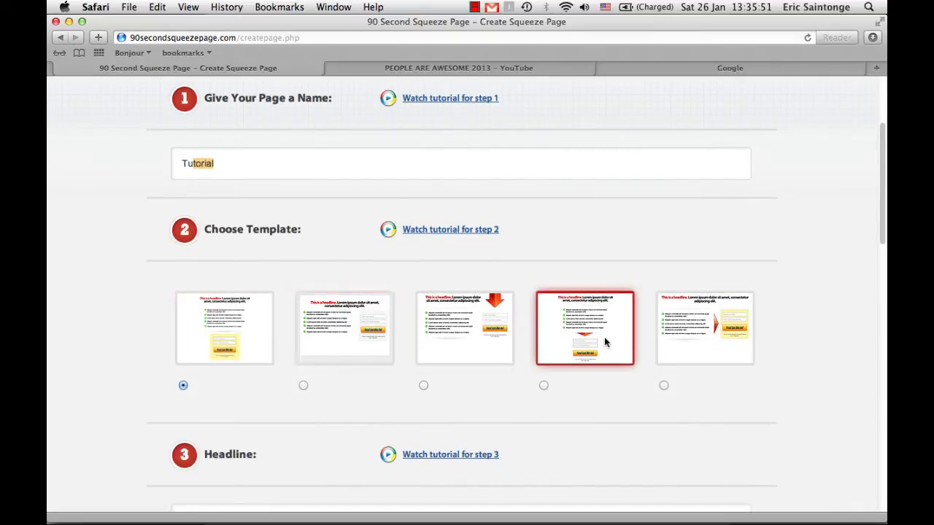
Choose the second template and set the headline to 'Have You Ever Wanted To Work From Home?'
click(351, 347)
scroll(351, 347, down, 5)
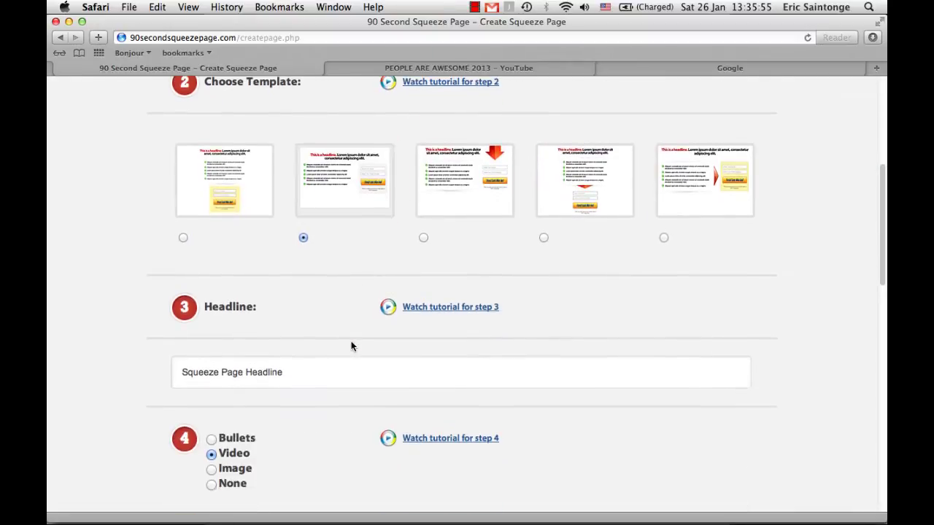
click(286, 370)
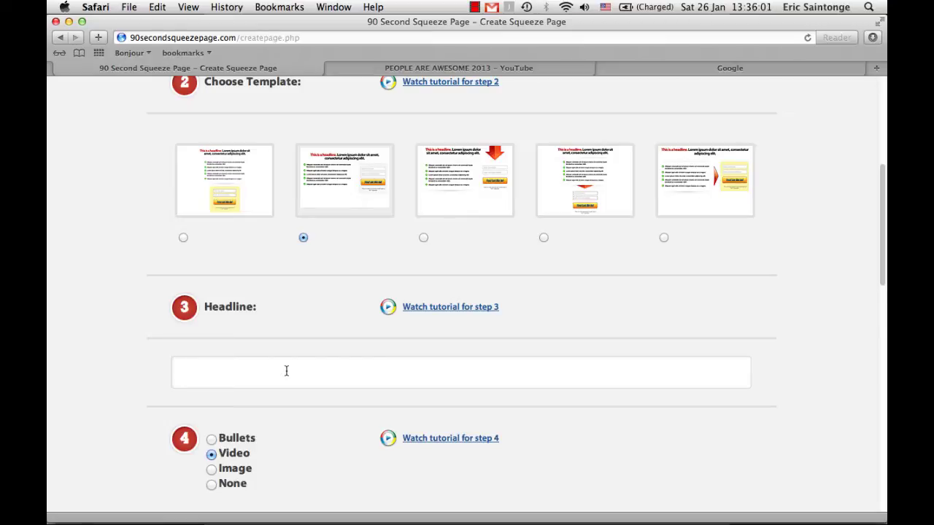
text(H)
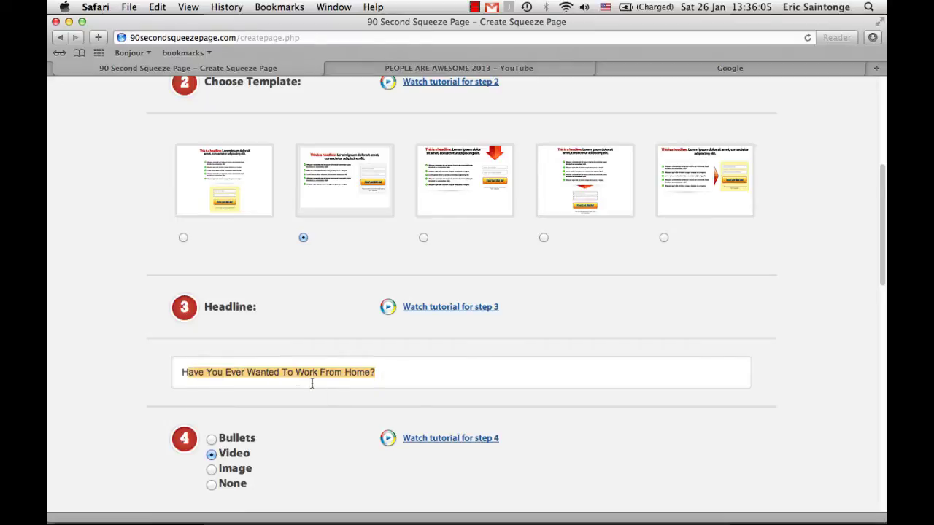
click(404, 371)
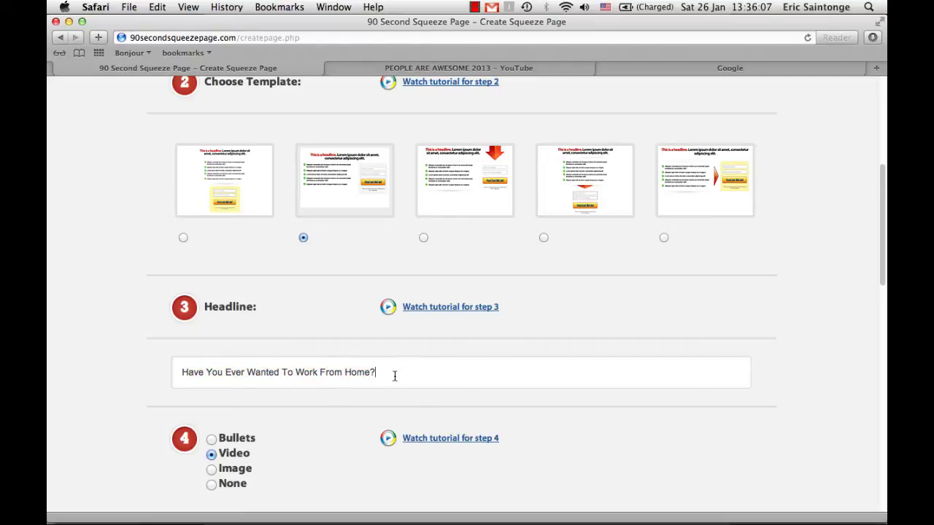
scroll(394, 376, down, 2)
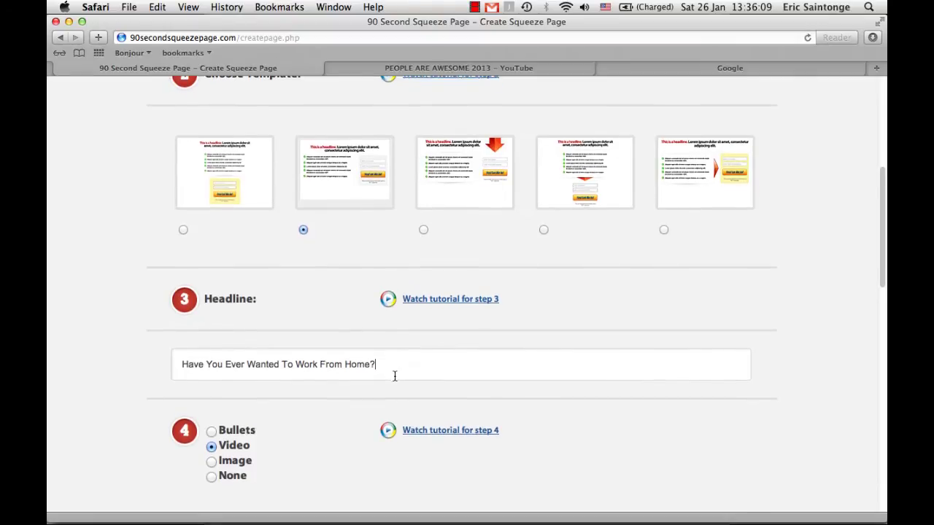
scroll(394, 380, down, 1)
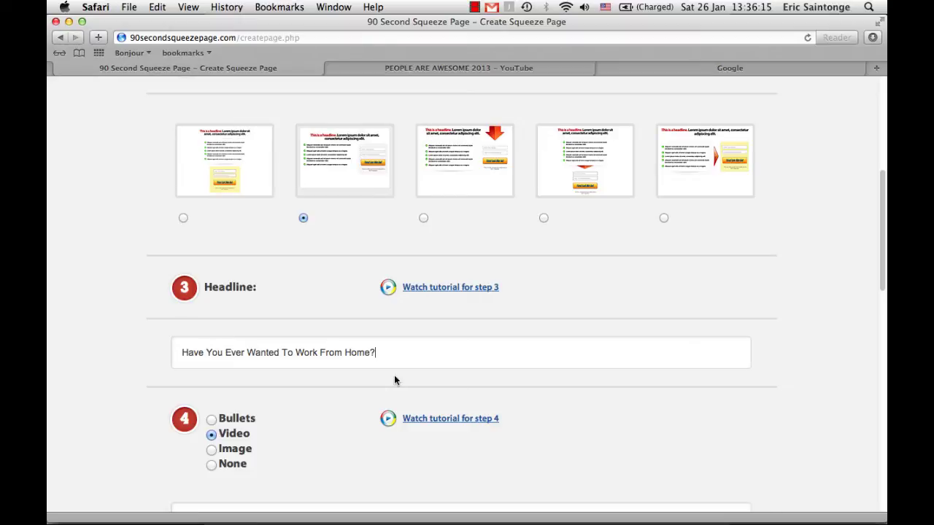
scroll(394, 380, down, 2)
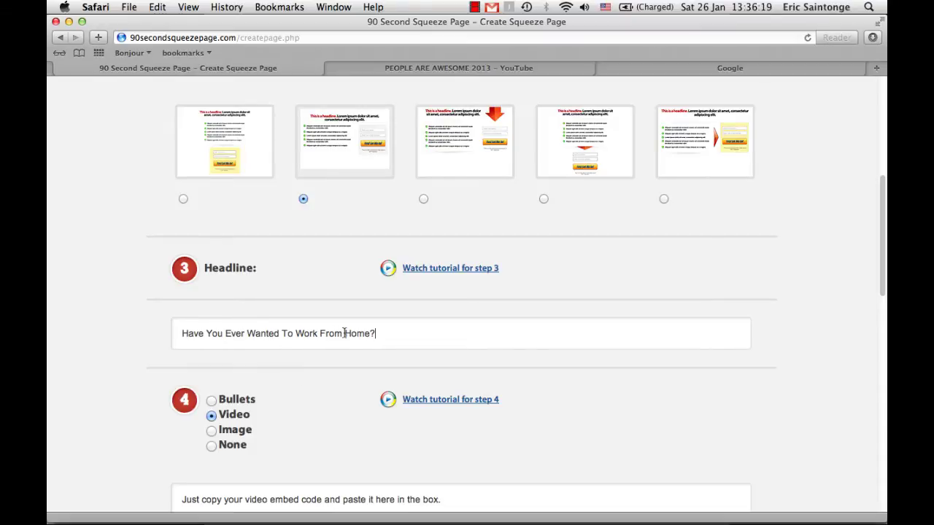
scroll(281, 400, down, 3)
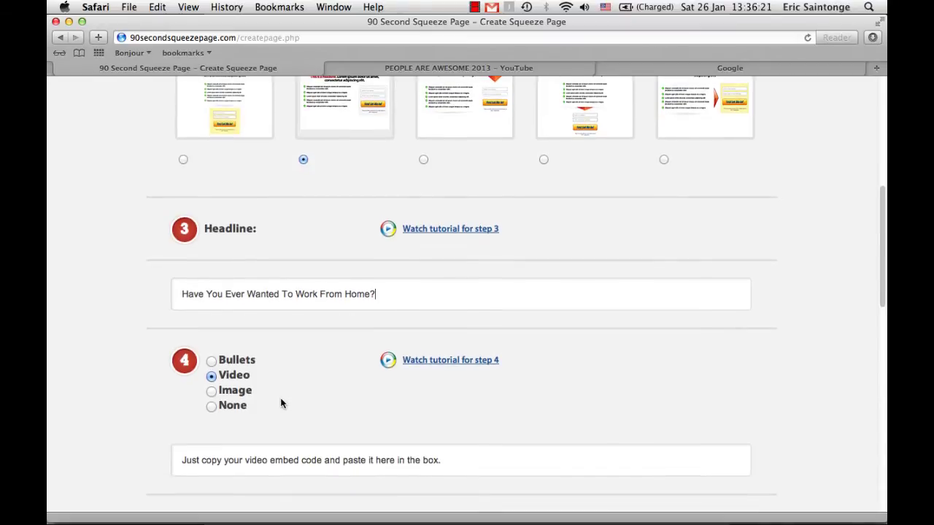
scroll(285, 377, down, 2)
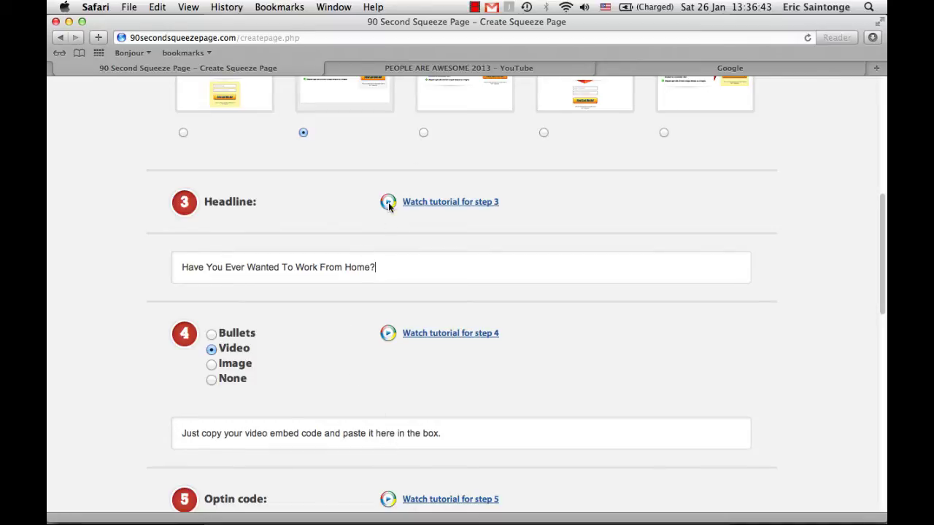
Get the embed code of the PEOPLE ARE AWESOME 2013 YouTube video for the squeeze page
click(444, 67)
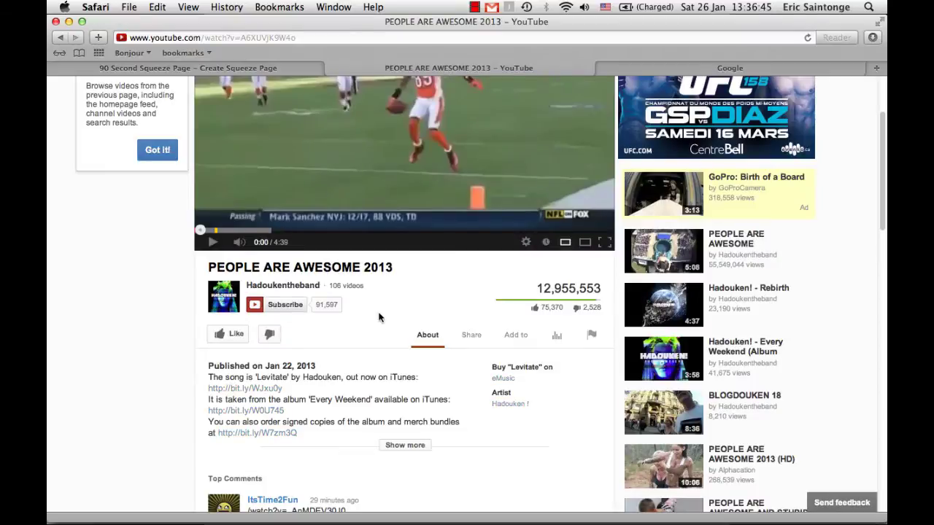
scroll(458, 300, up, 4)
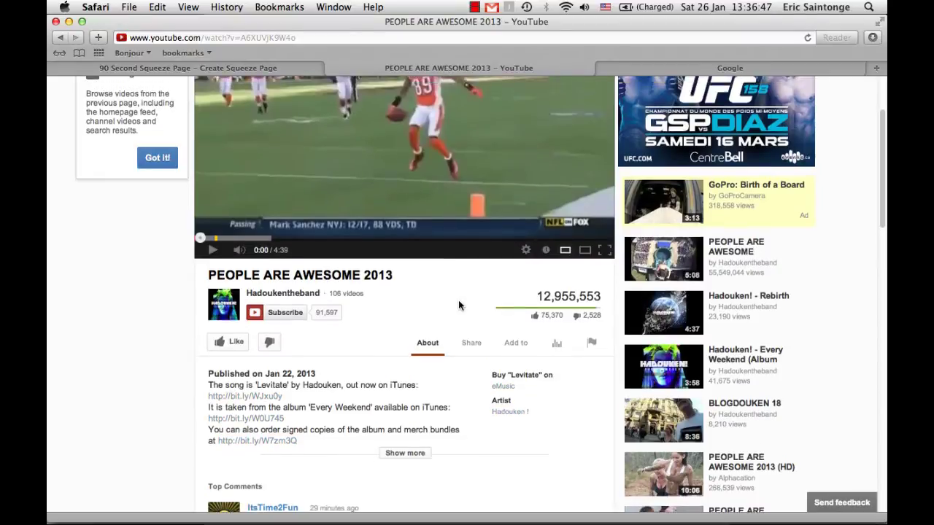
scroll(458, 300, down, 3)
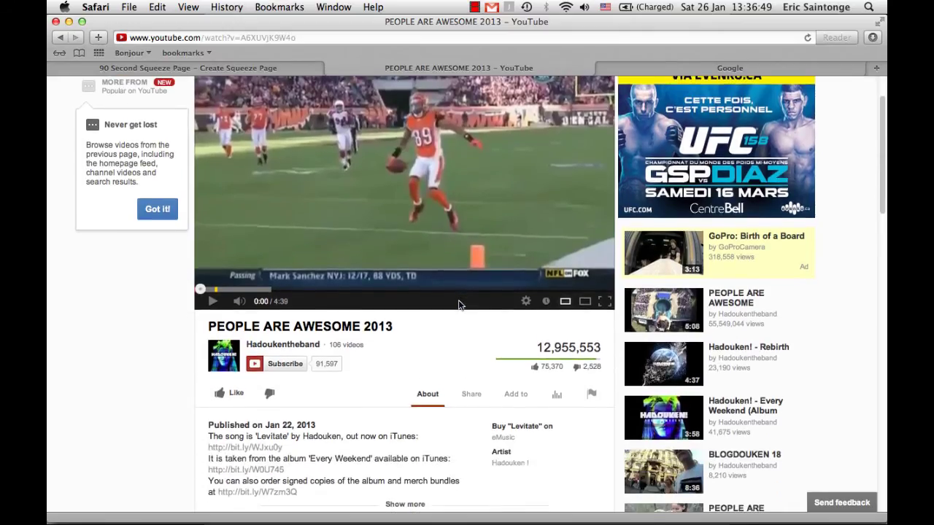
click(469, 398)
scroll(461, 394, down, 4)
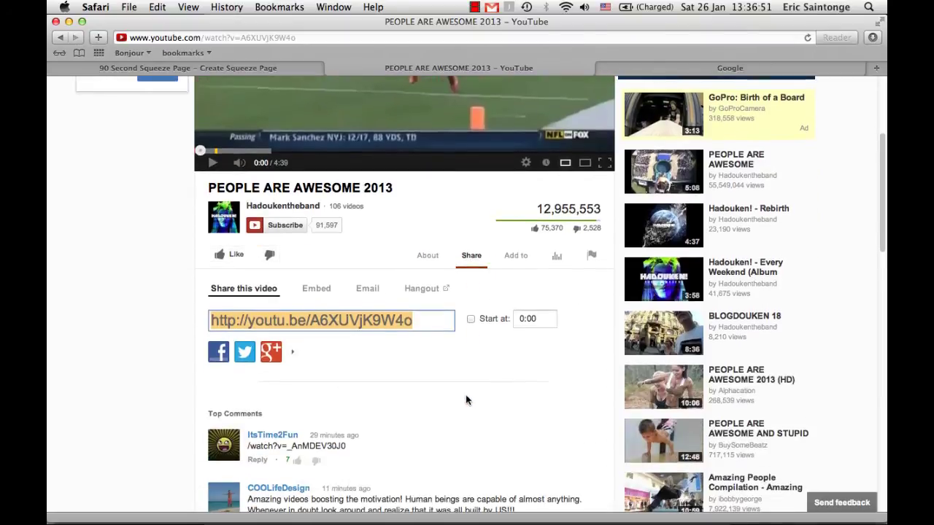
click(315, 290)
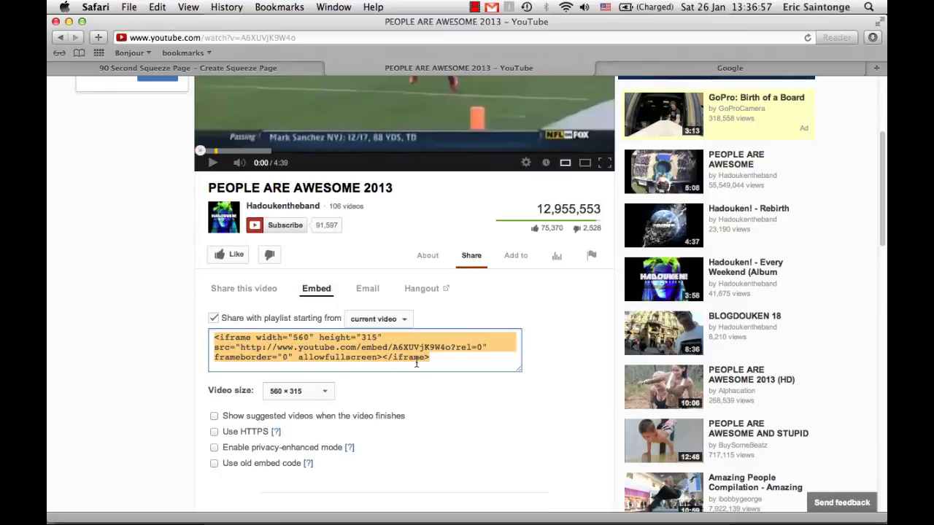
click(255, 68)
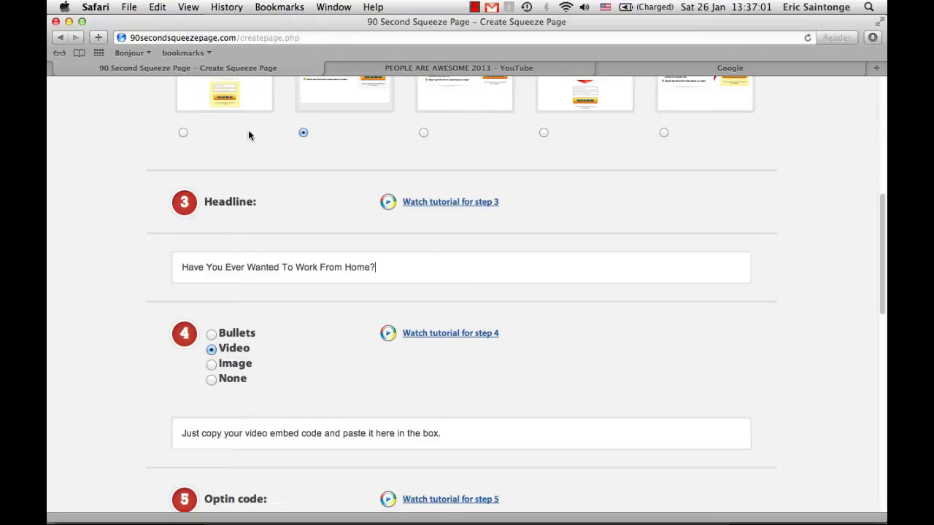
Paste the YouTube embed code into the video box, then switch the media option to Image
click(266, 436)
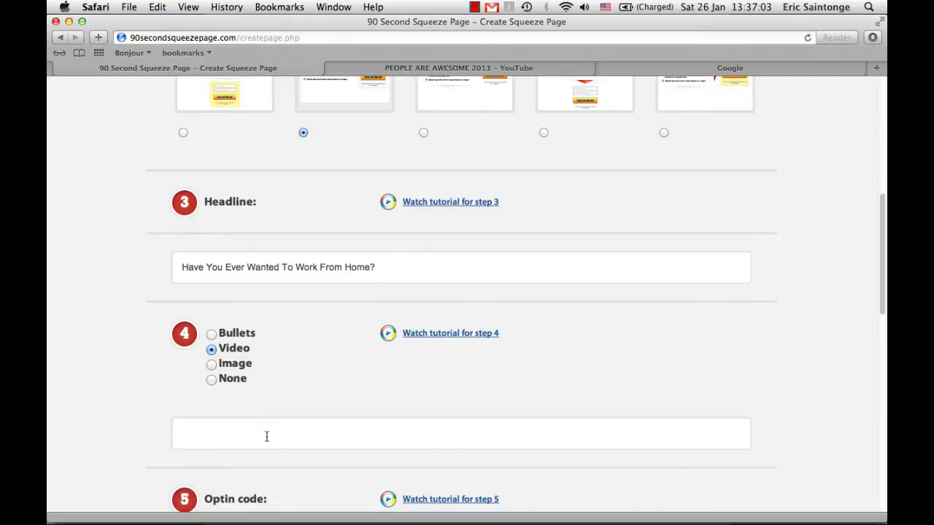
text(<iframe width="560" height="315" src="http://www.youtube.com/embed/A6XUVjK9W4o?rel=0" frameborder="0" allowfullscreen></iframe>)
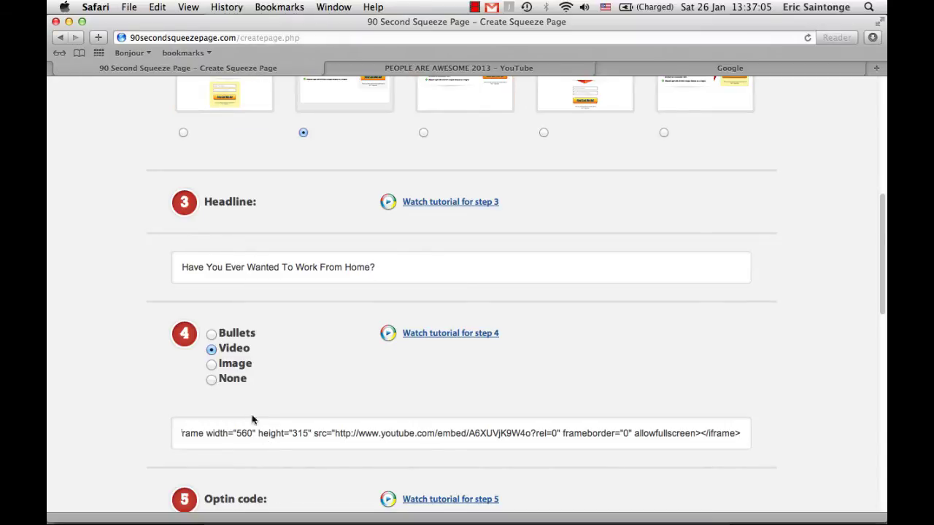
click(211, 365)
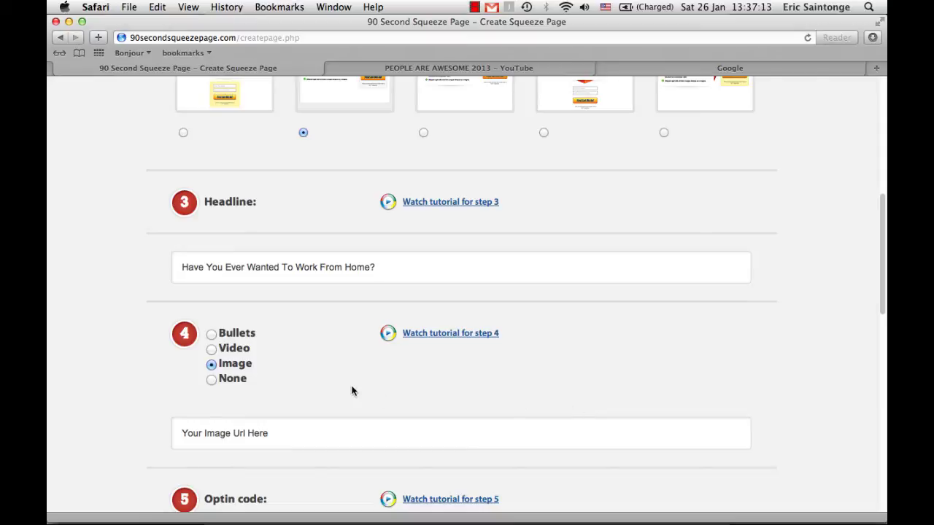
Switch step 4 to Bullets, clear the placeholder text and start a bulleted list
click(211, 335)
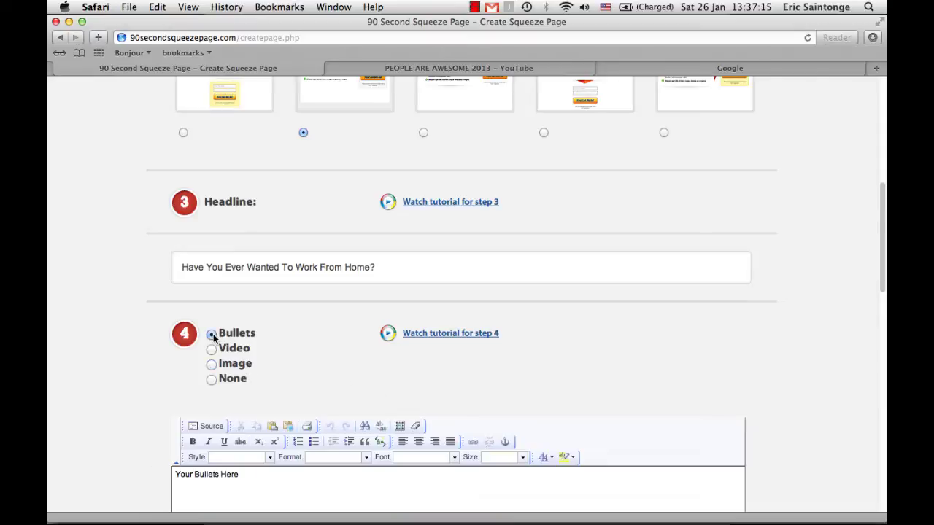
scroll(312, 355, down, 5)
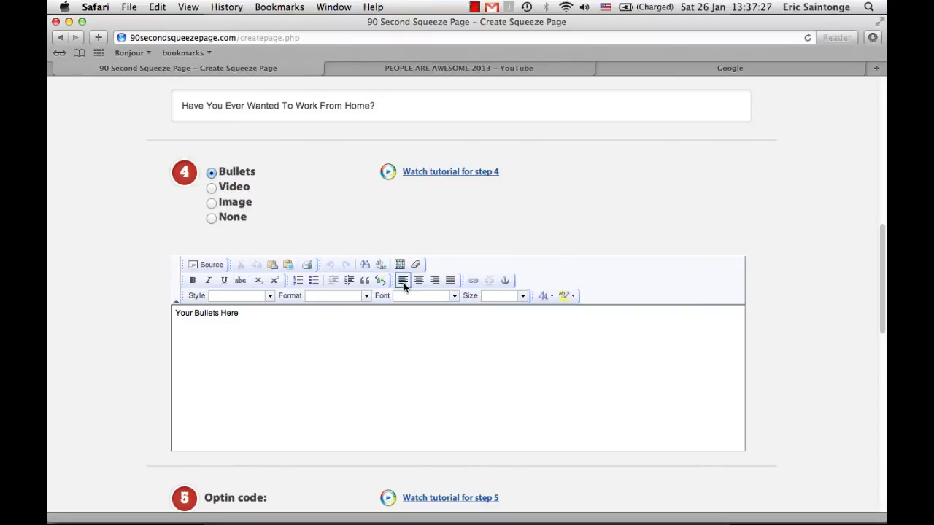
drag(244, 312, 163, 312)
key(BackSpace)
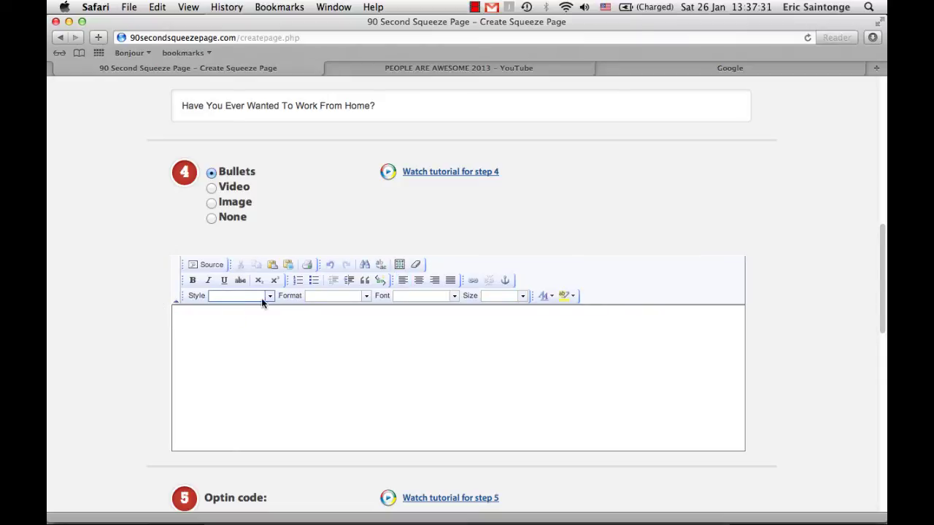
click(313, 282)
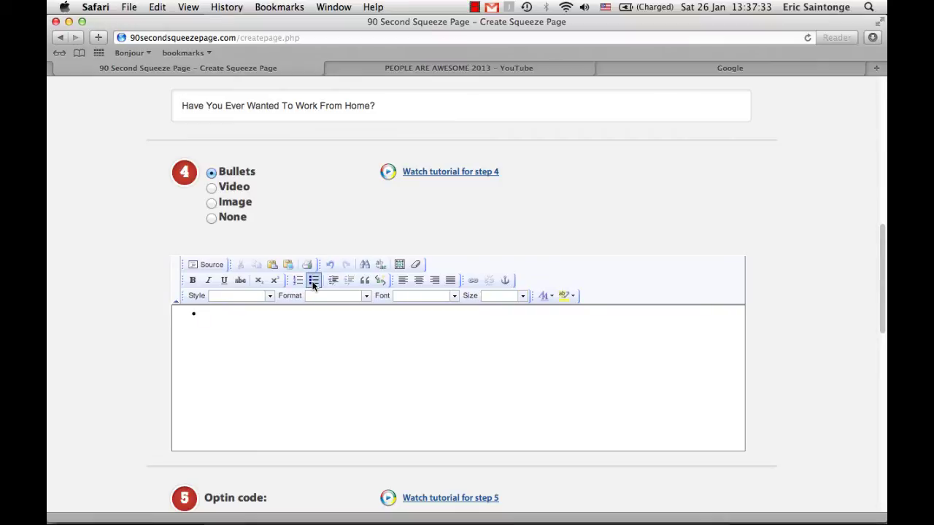
scroll(313, 285, up, 1)
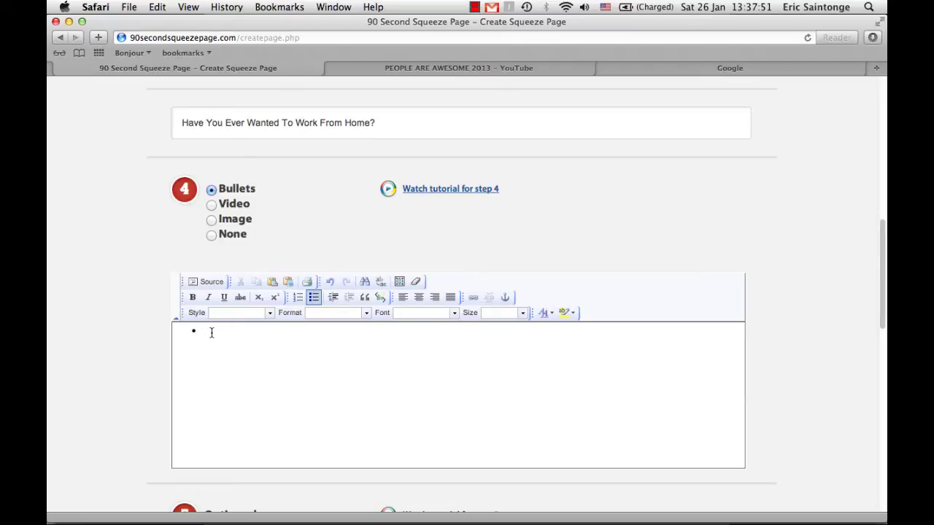
Enter the bullets 'Own Your Own Business?' and 'Be your own Boss?', fixing the typo
text(Own Your Own Business?)
key(Return)
text(Be your own)
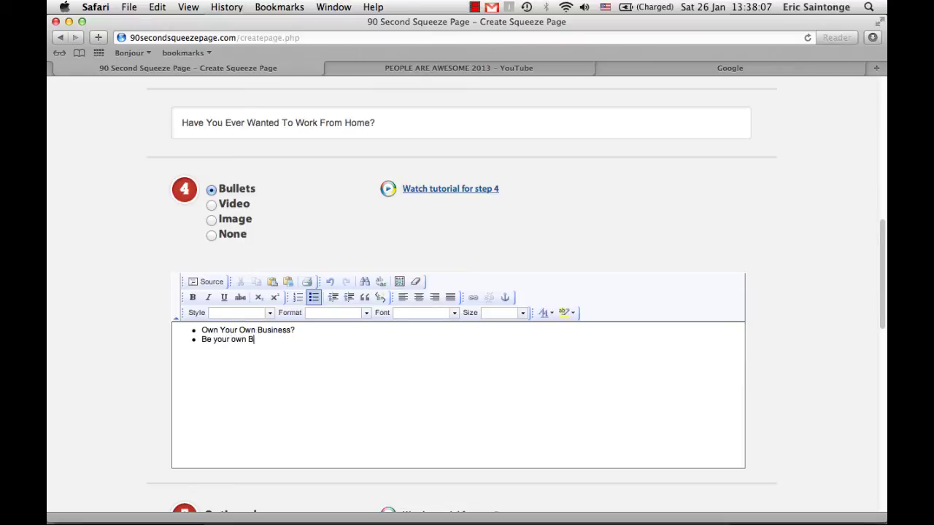
text(Oss?)
click(257, 339)
key(BackSpace)
text(o)
Add a plain blank line between the two bullets and format both as Heading 2
key(Return)
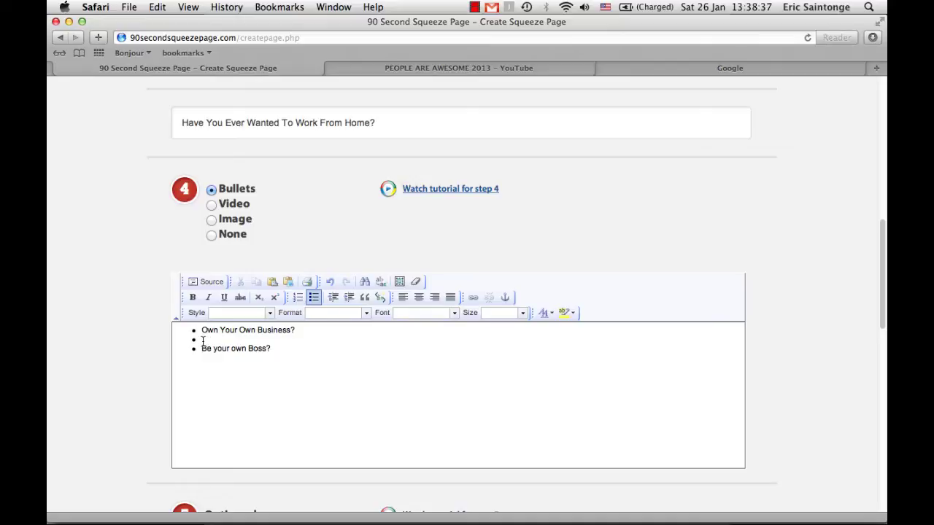
key(Return)
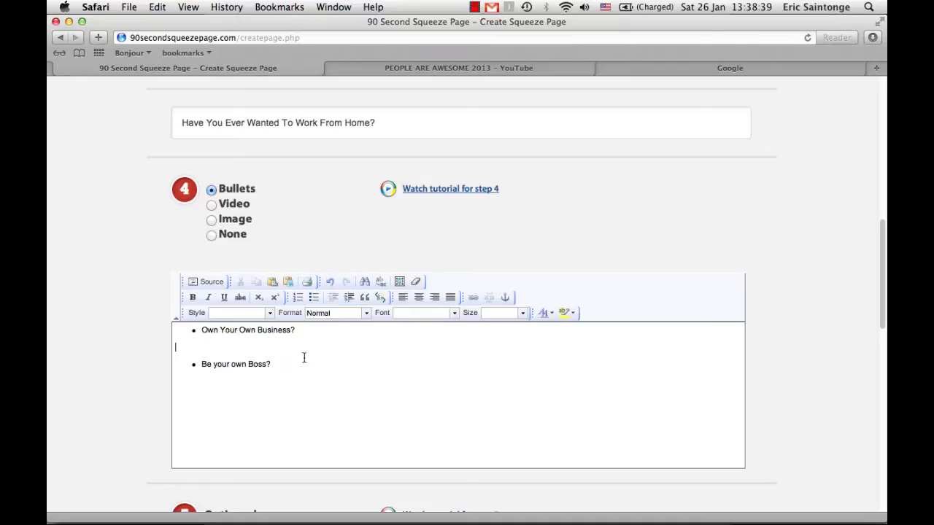
triple_click(272, 362)
drag(271, 362, 379, 314)
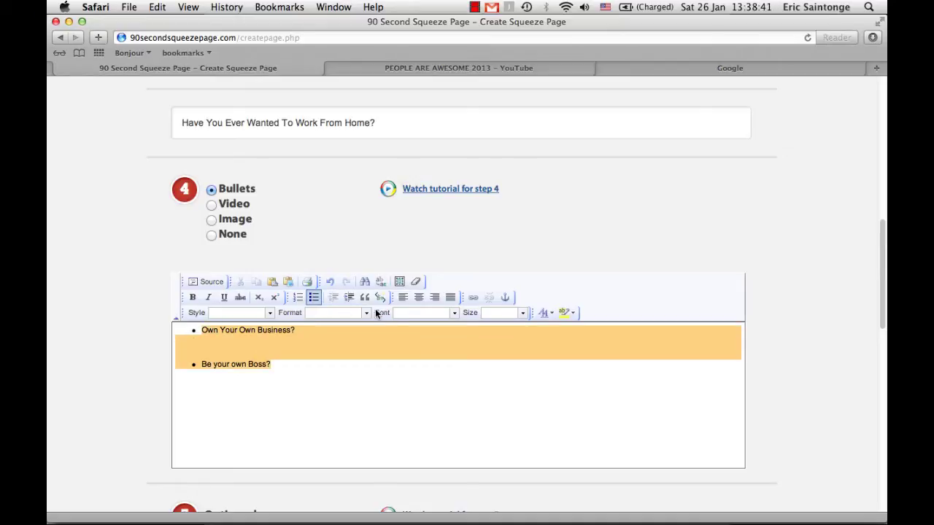
click(367, 313)
click(347, 361)
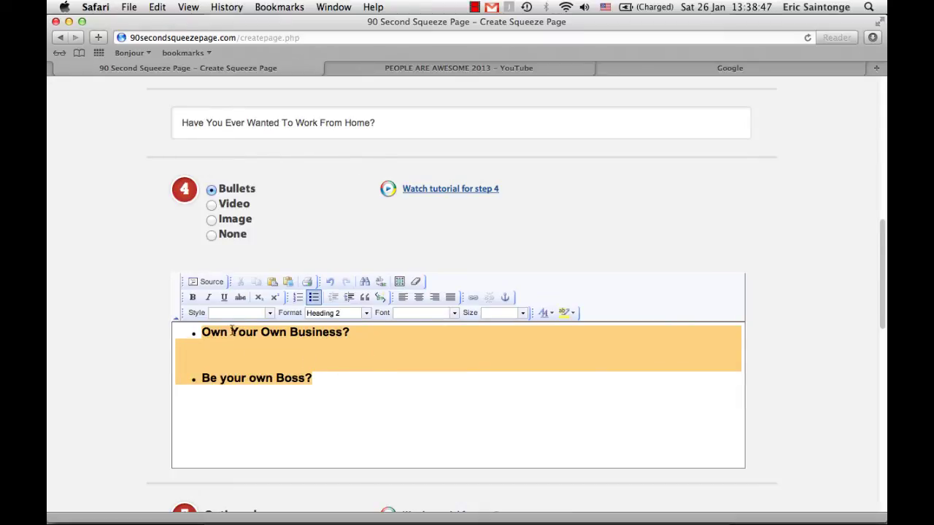
click(327, 358)
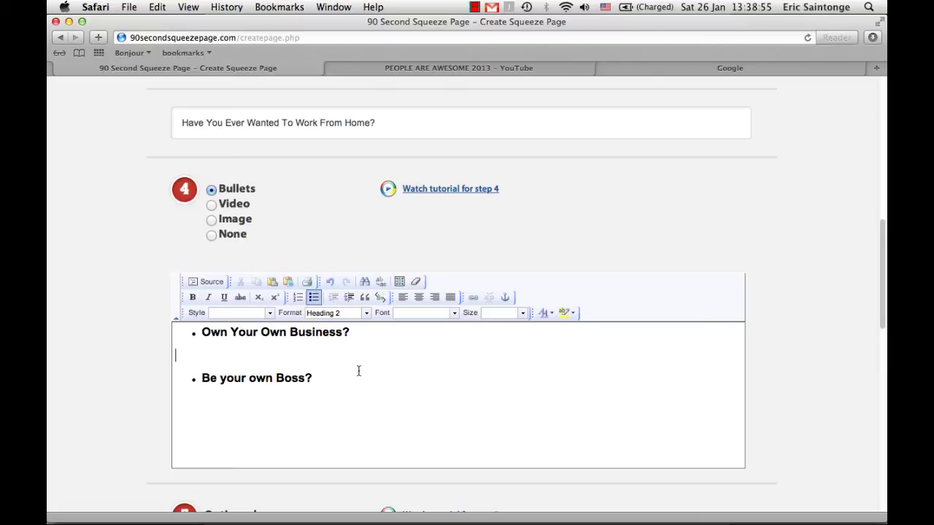
scroll(358, 371, down, 3)
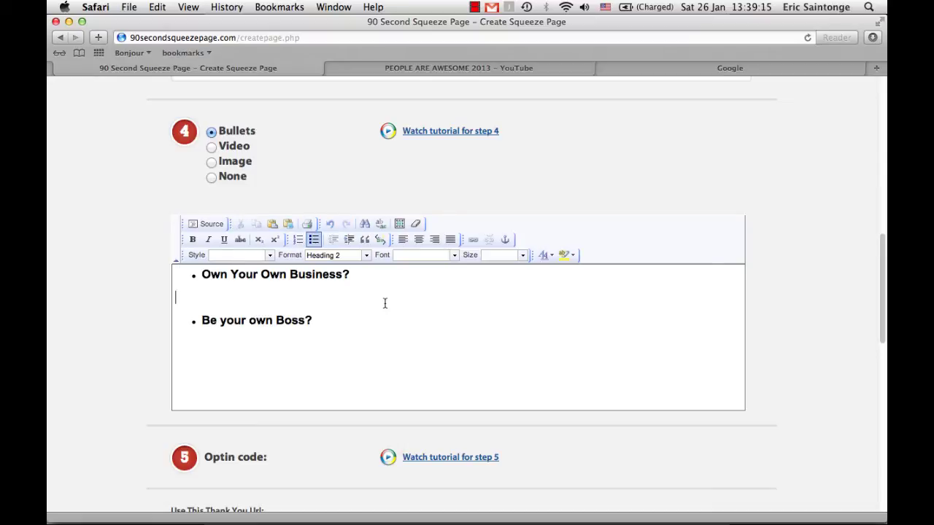
Scroll down to review the step 5 opt-in code section
scroll(380, 315, down, 3)
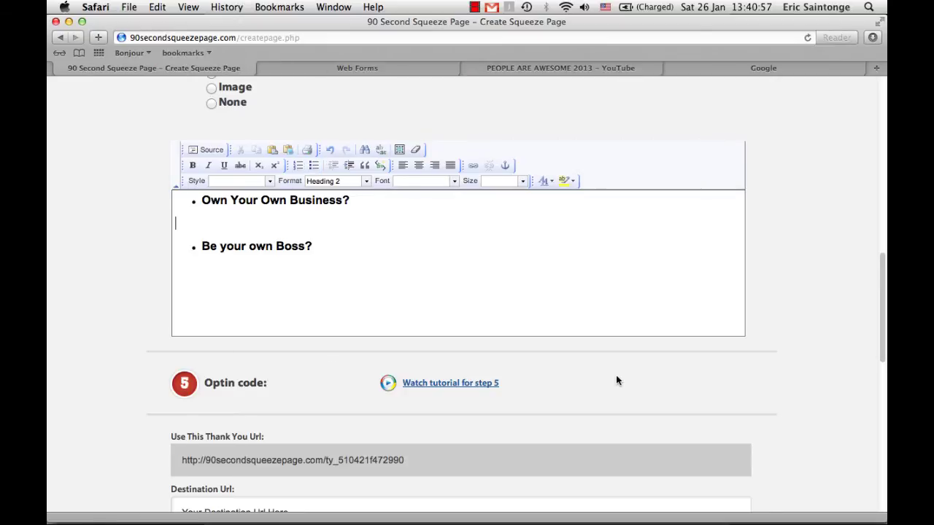
scroll(616, 375, down, 4)
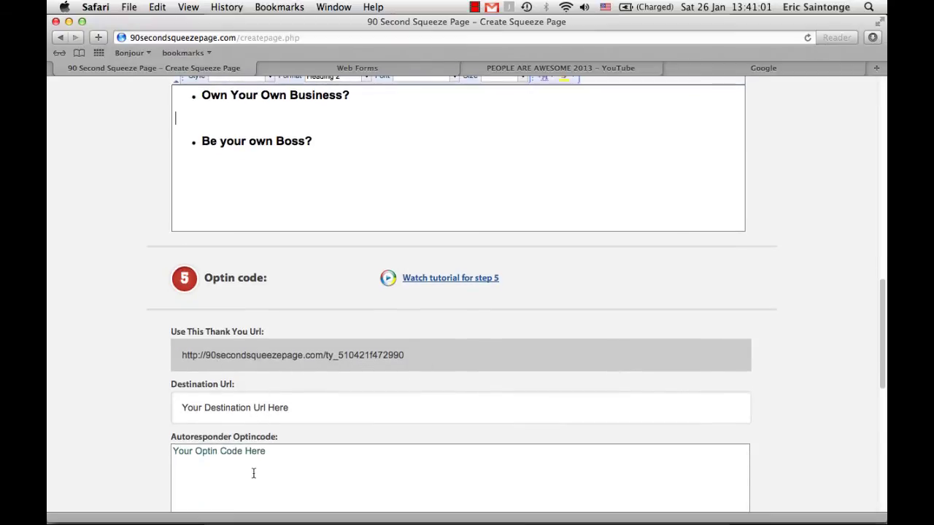
scroll(275, 394, down, 1)
scroll(275, 394, down, 3)
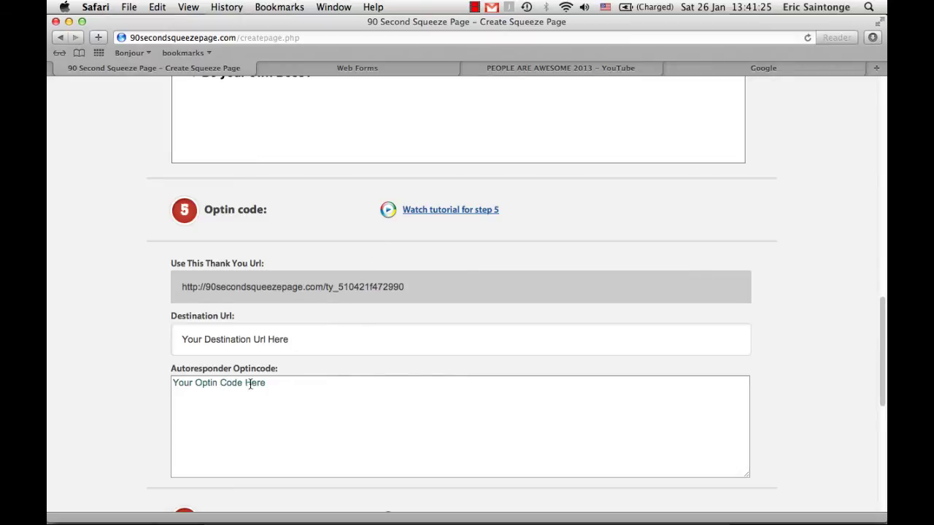
In AWeber, create a new web form and close the Setup Wizard bar
click(366, 70)
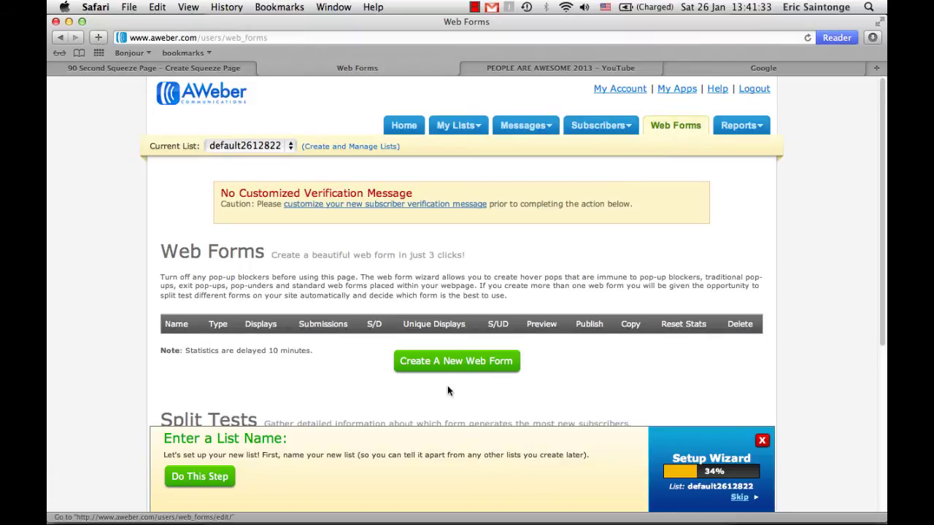
click(459, 364)
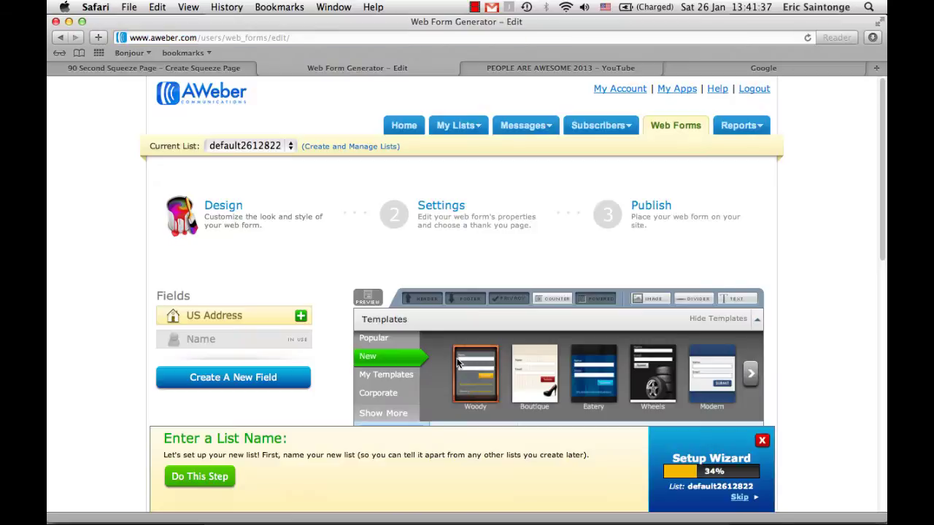
scroll(458, 362, down, 5)
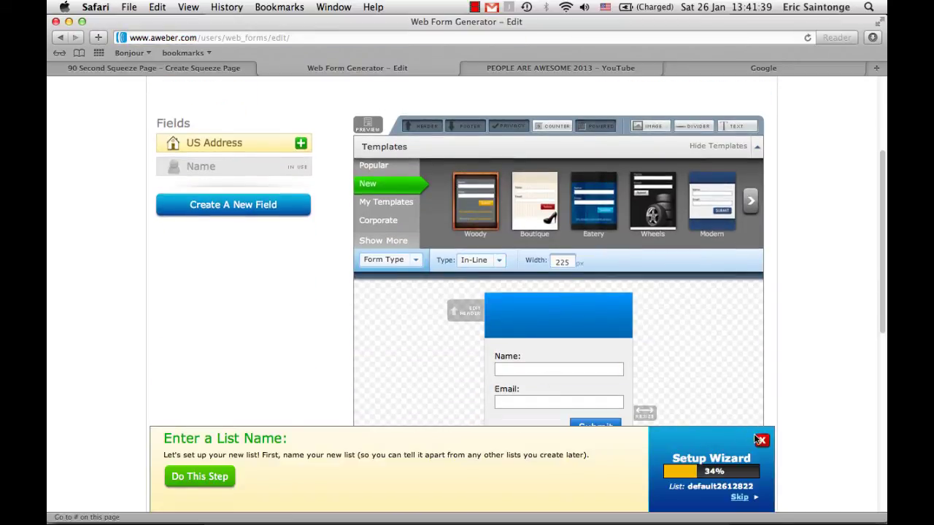
click(760, 440)
Remove the form's blue header and its Powered by AWeber footer
scroll(754, 437, down, 1)
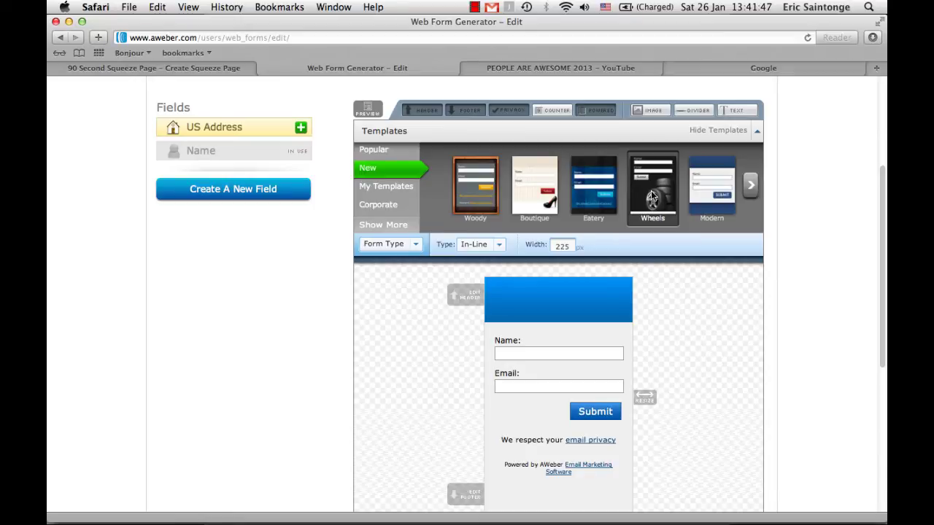
scroll(422, 344, down, 3)
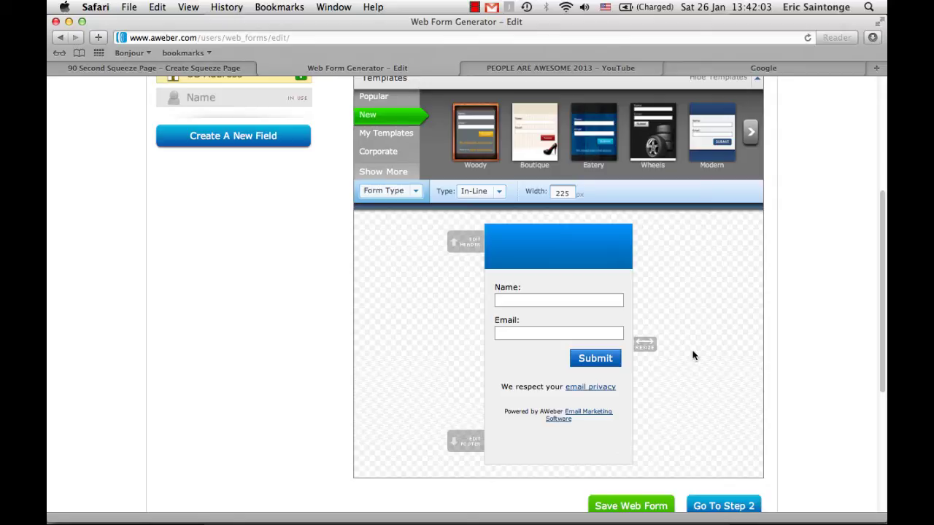
mouse_move(617, 247)
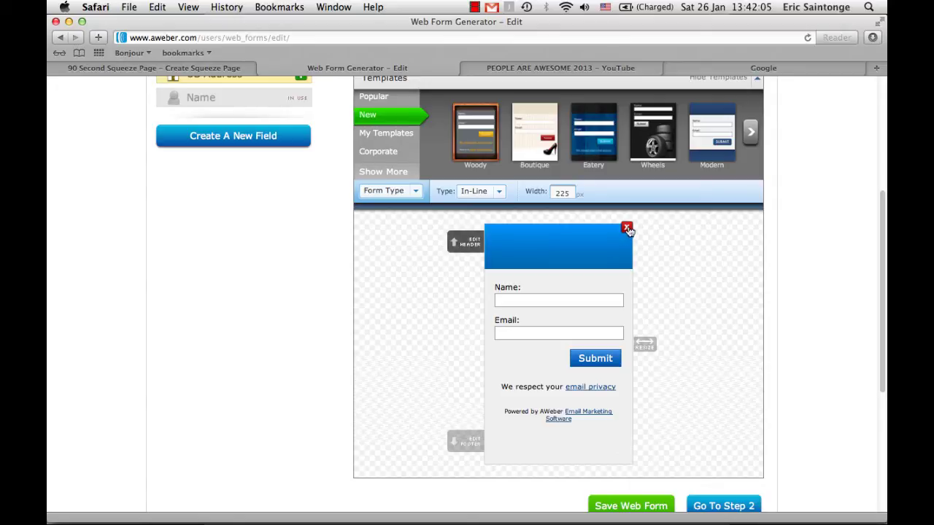
click(628, 230)
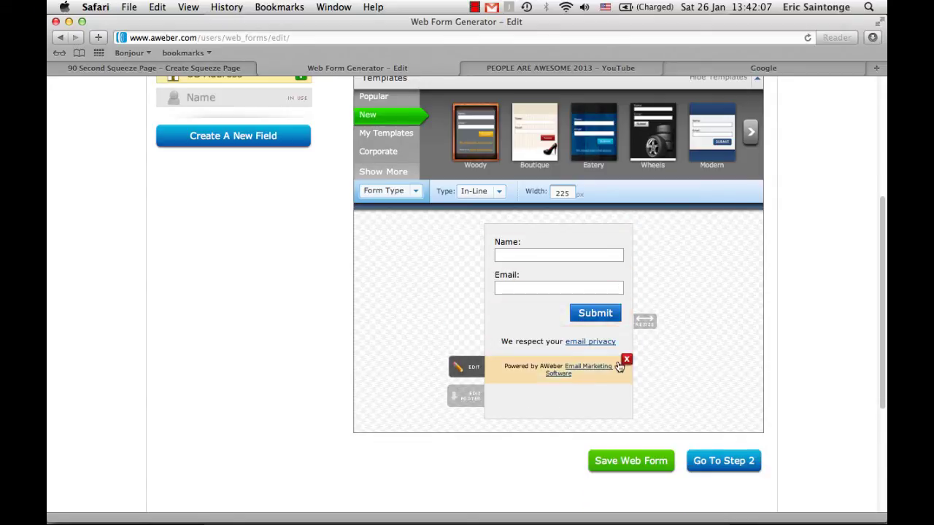
click(626, 362)
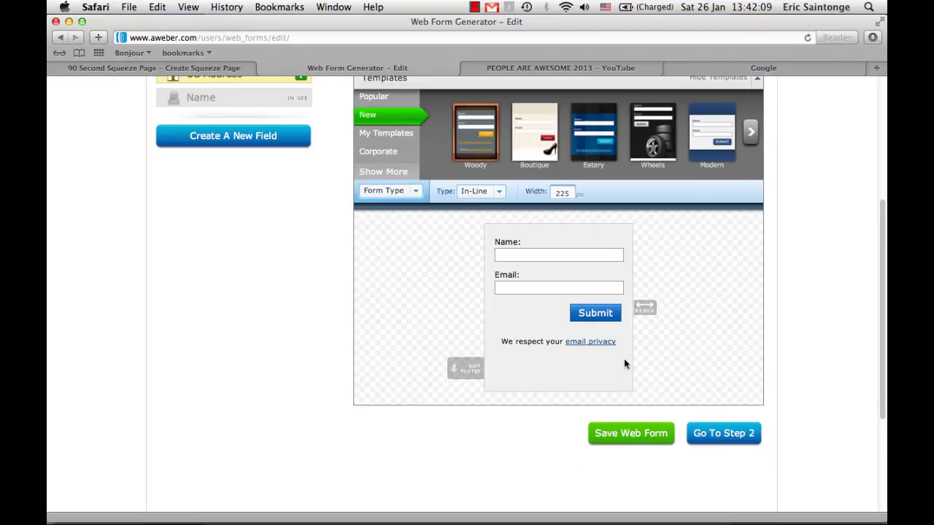
mouse_move(596, 344)
mouse_move(561, 314)
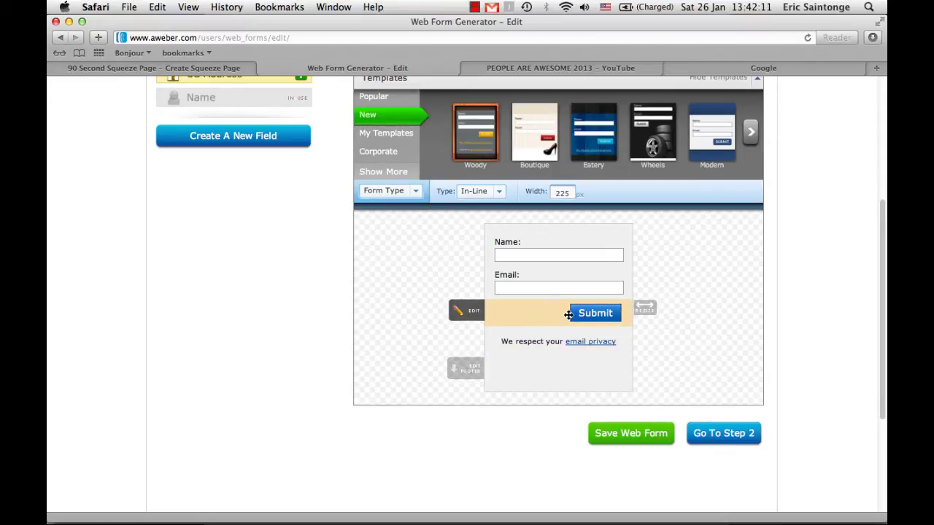
Centre the submit button in the web form
click(505, 313)
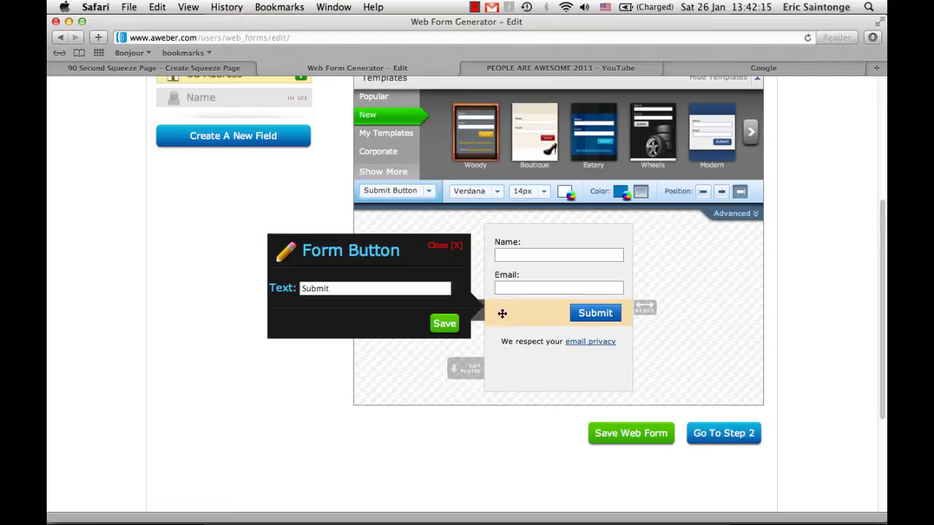
click(445, 323)
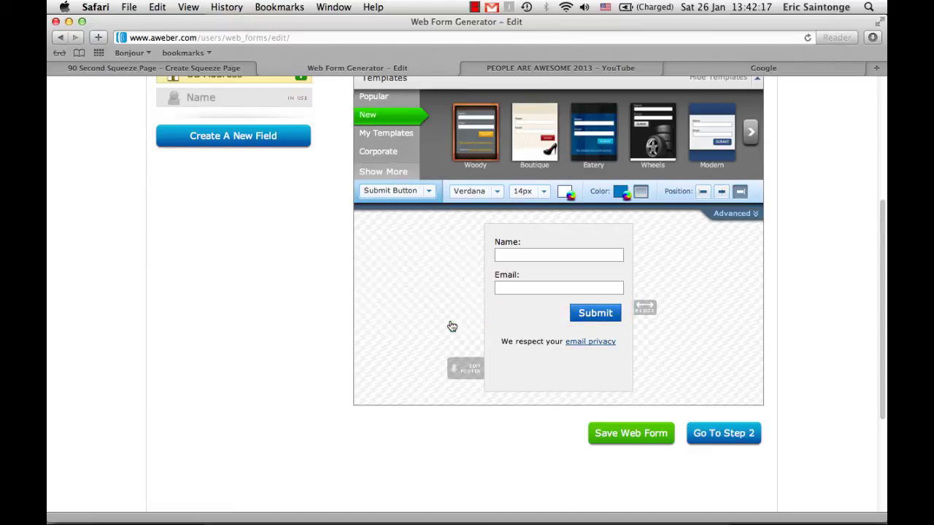
click(723, 194)
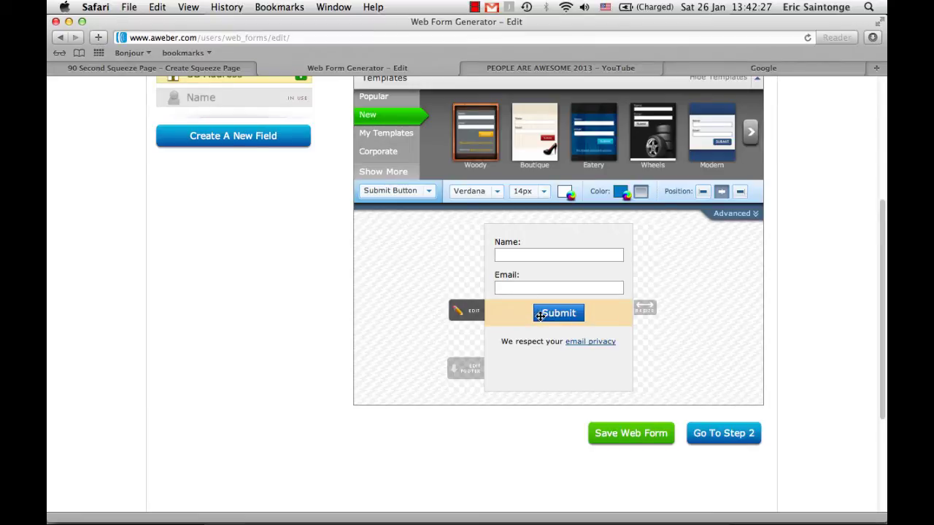
Change the submit button label from Submit to INSTANT ACCESS and save it
click(473, 313)
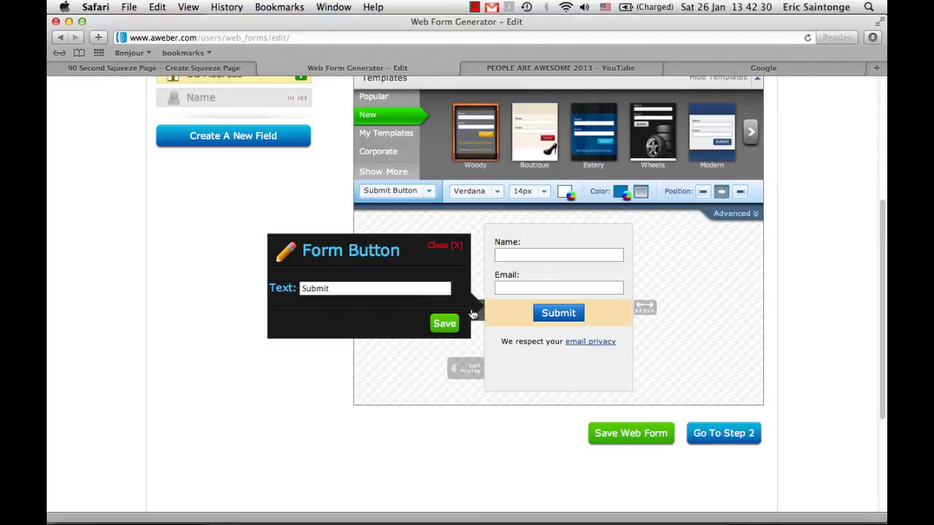
click(336, 288)
drag(336, 288, 272, 286)
text(INSTANT ACCESS)
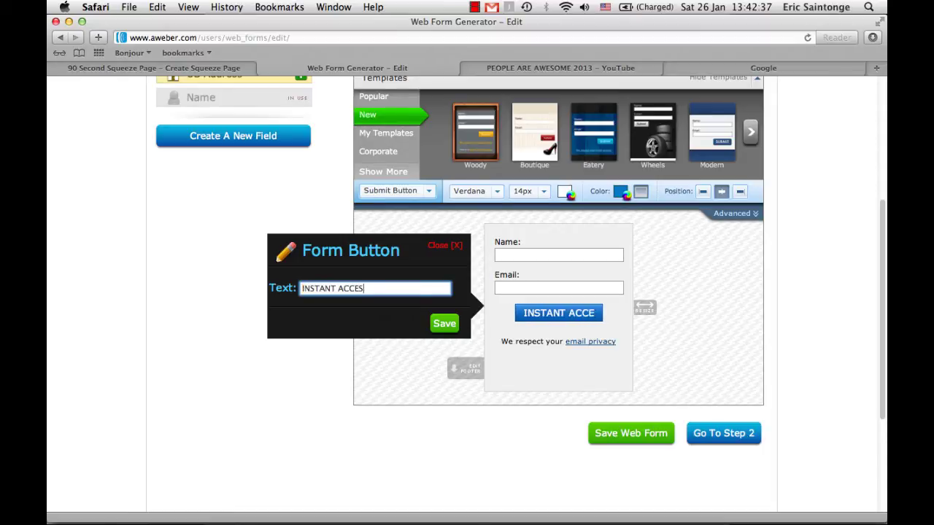
click(441, 325)
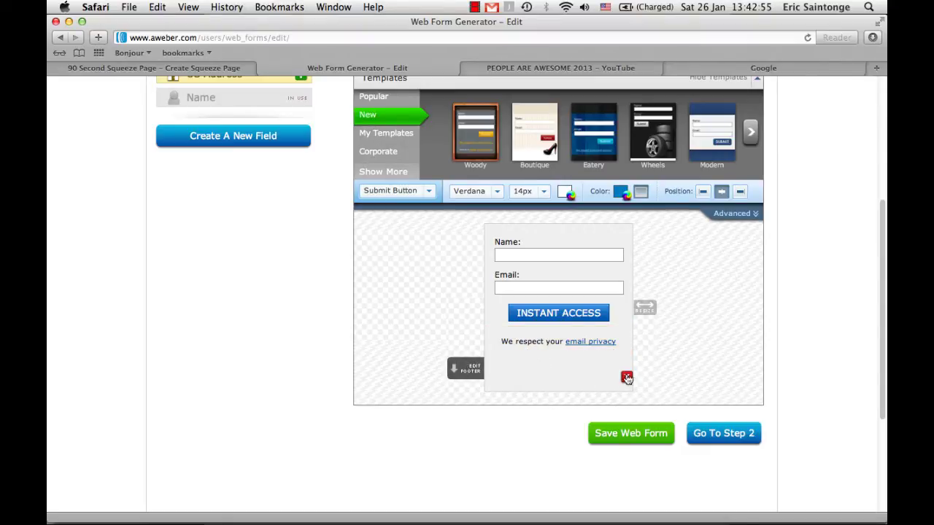
Delete the privacy line from its edit panel, leaving Name, Email and INSTANT ACCESS
click(628, 379)
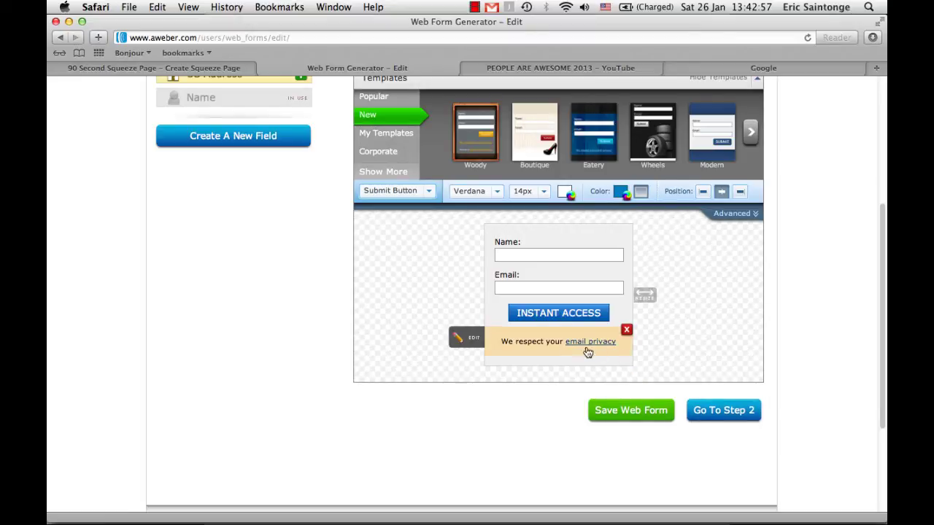
click(468, 337)
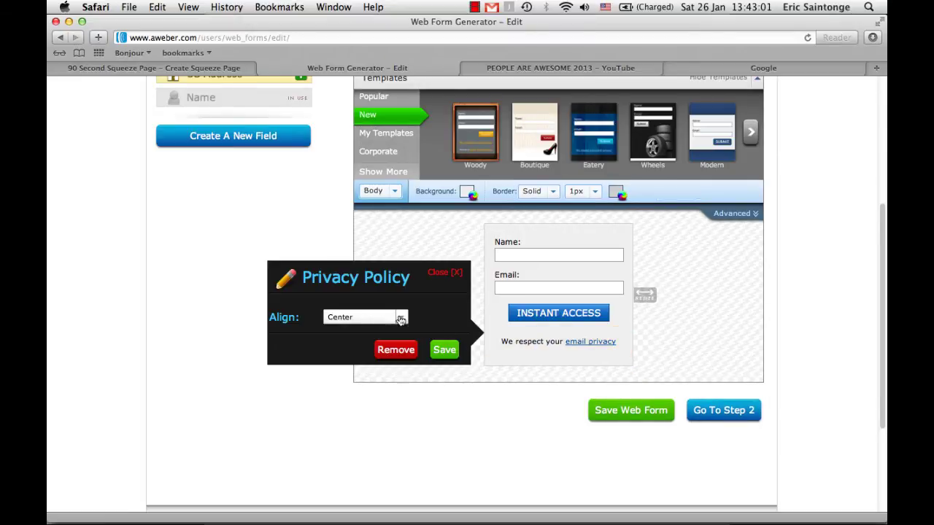
click(400, 318)
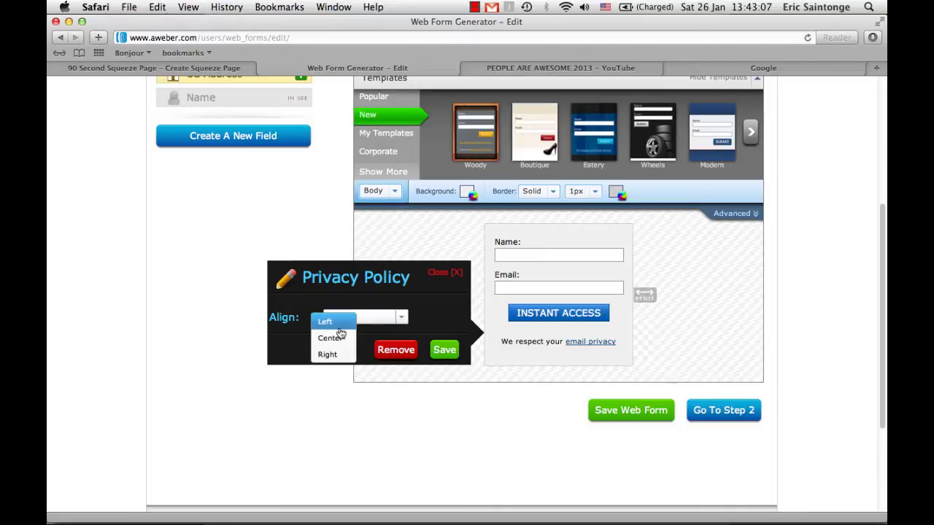
click(379, 350)
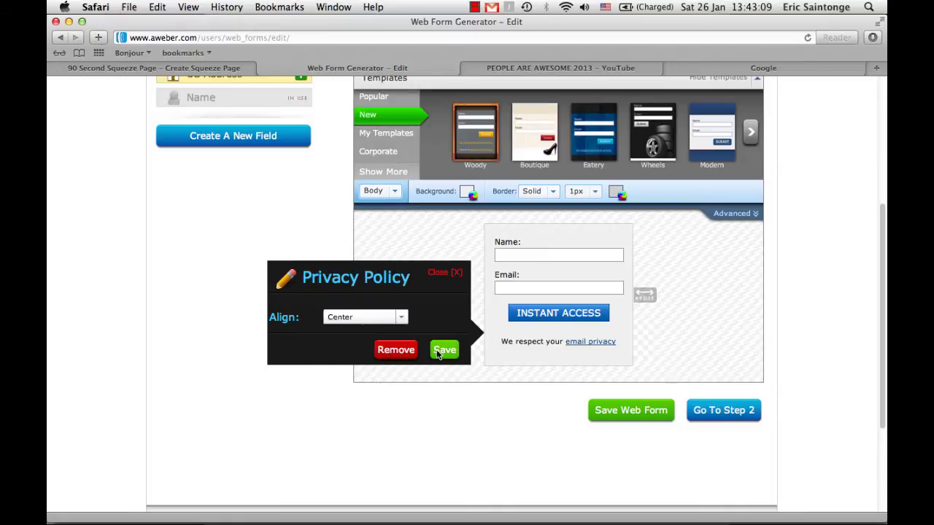
click(395, 351)
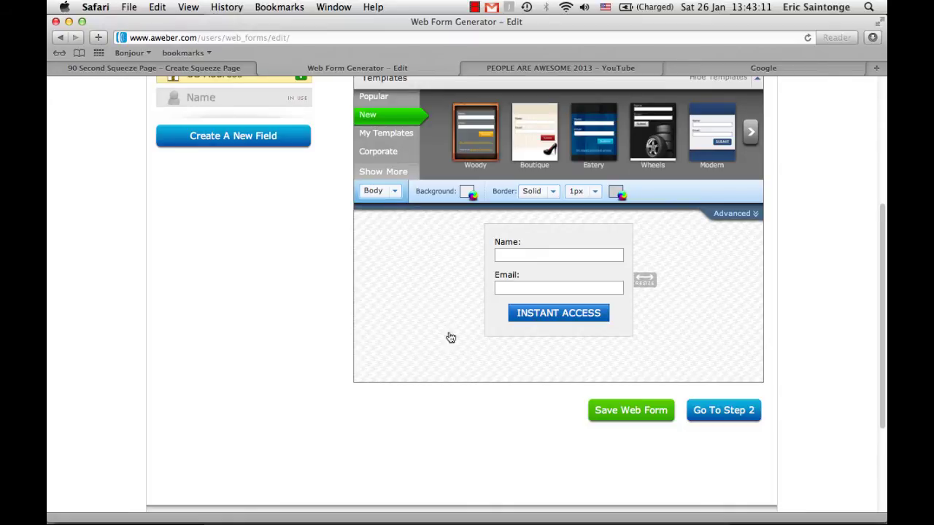
scroll(508, 251, up, 3)
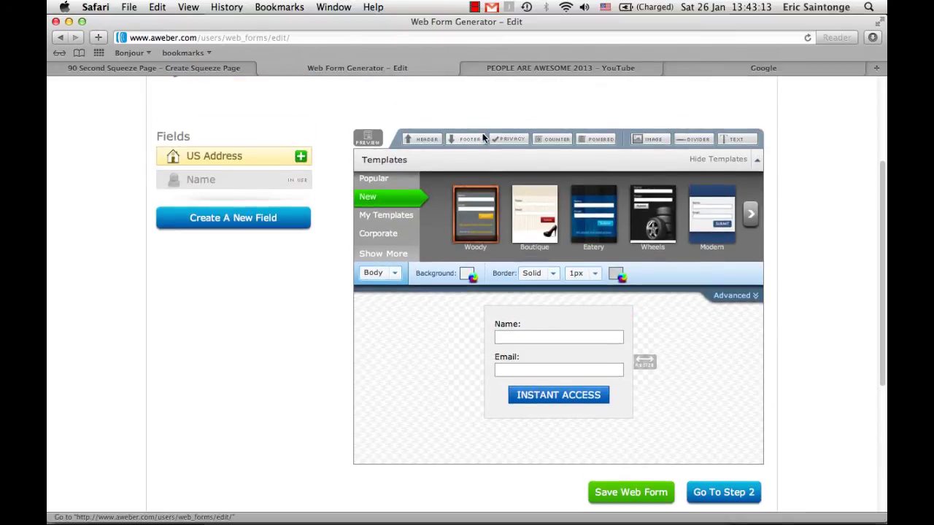
Add a form footer reading 'WE rREspect Your Email Privacy. Your email will never be Shared'
click(473, 142)
scroll(427, 317, down, 5)
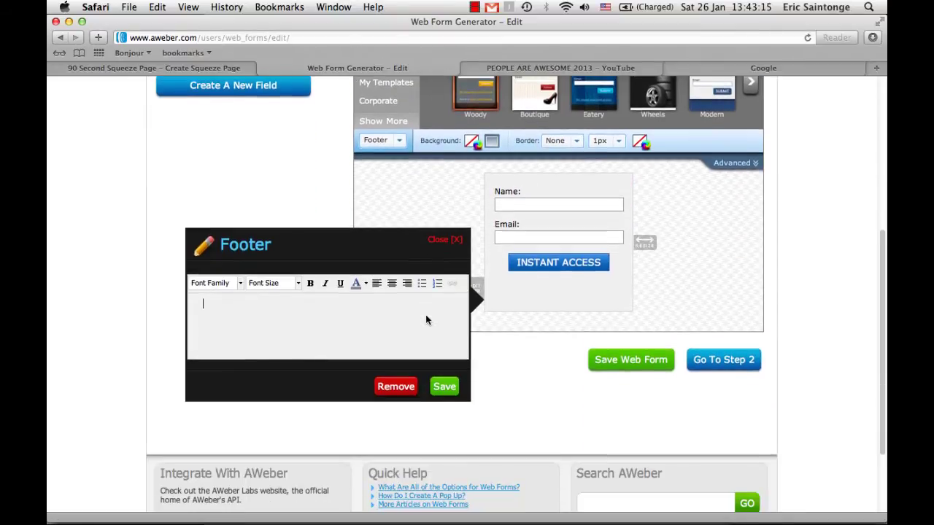
text(WE rREs)
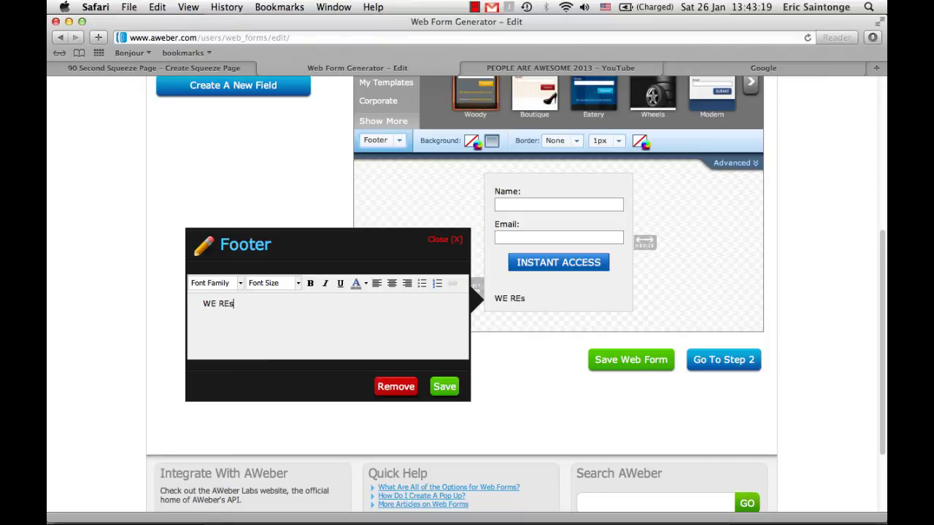
text(pect Your E)
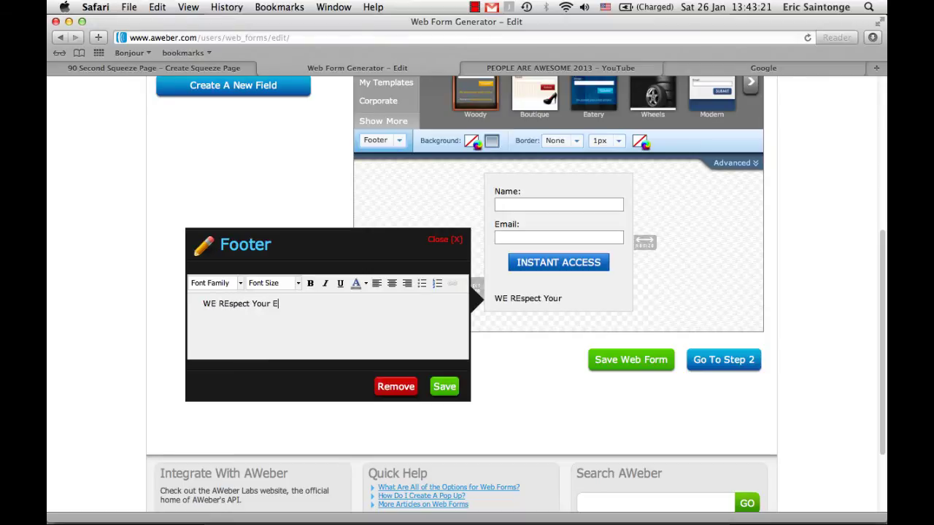
text(mail Privacy)
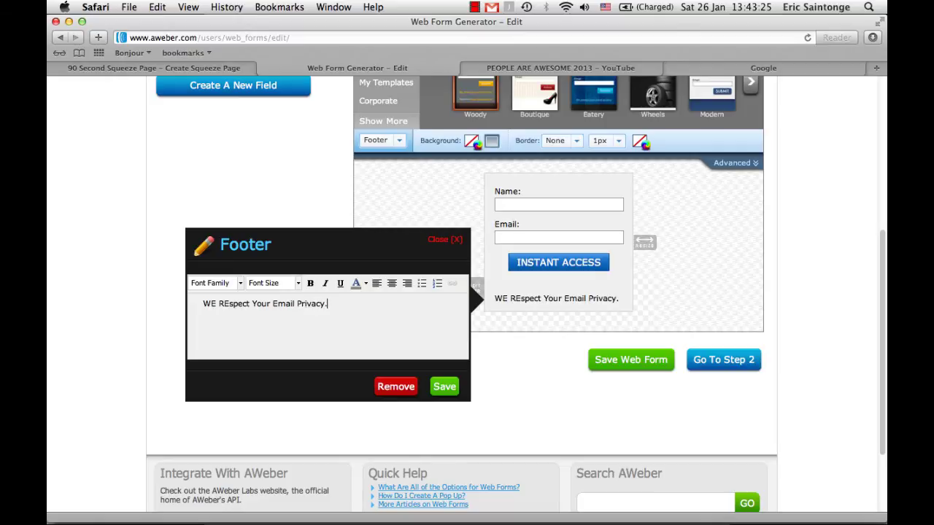
text(. Your email )
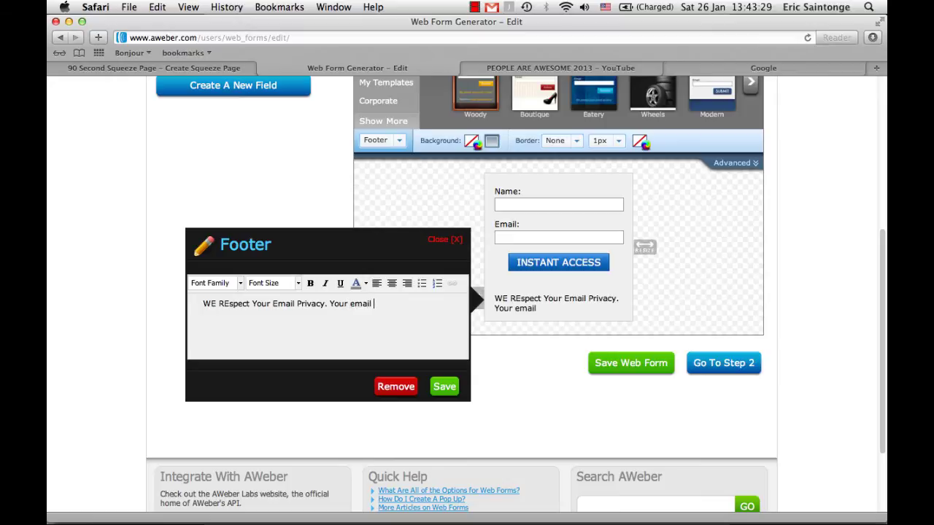
text(will never)
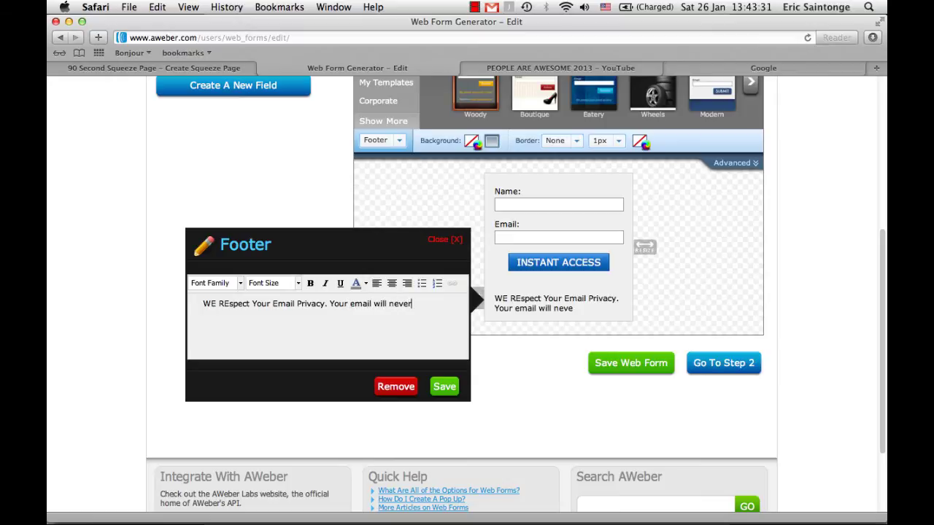
text( be Share)
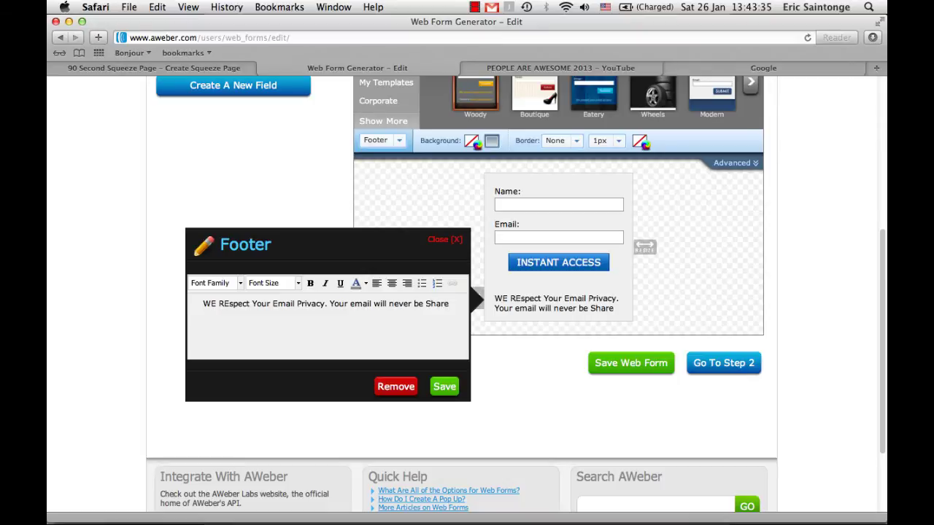
text(d)
Correct the footer's opening 'WE rREspect' to 'We Respect'
click(229, 305)
key(BackSpace)
text(e)
click(213, 305)
key(BackSpace)
text(e)
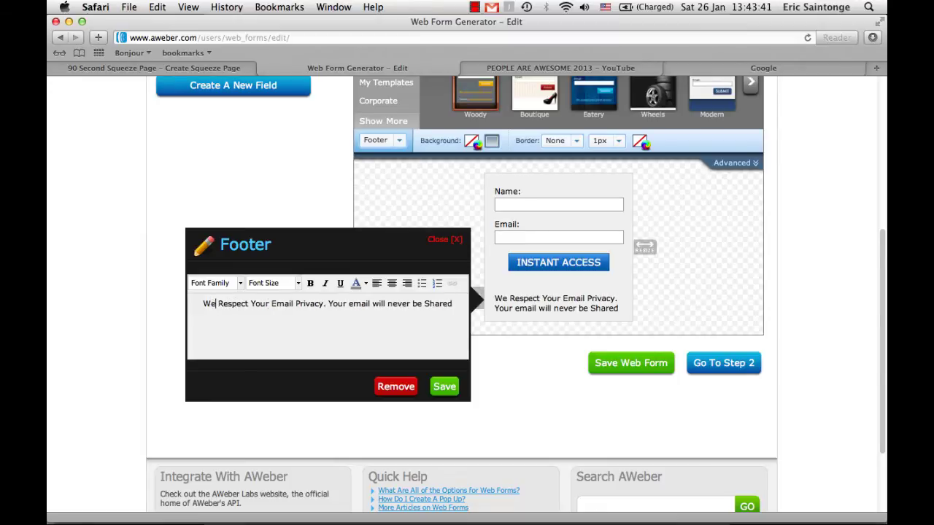
Capitalize Email, Will, Never and Be in the footer's second sentence
click(354, 305)
key(BackSpace)
text(E)
click(381, 303)
key(BackSpace)
text(W)
click(394, 305)
key(BackSpace)
text(N)
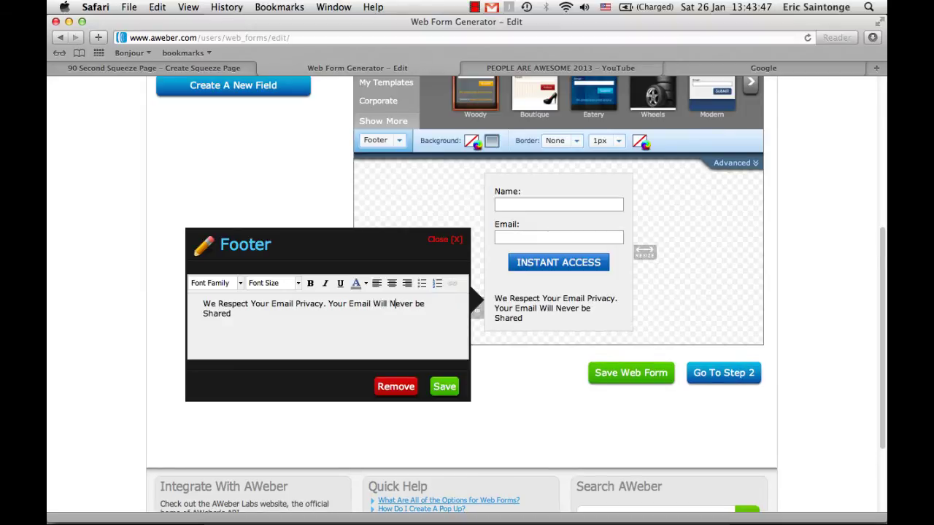
click(419, 304)
key(BackSpace)
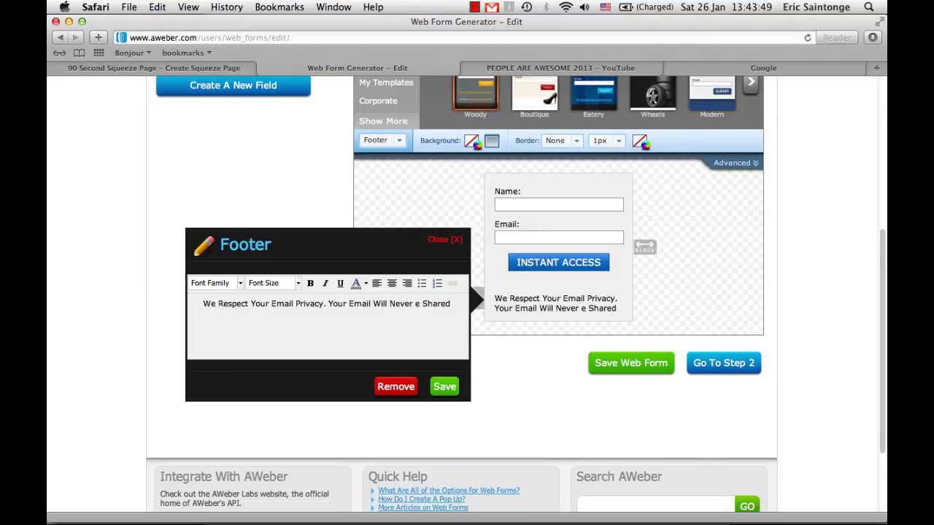
text(B)
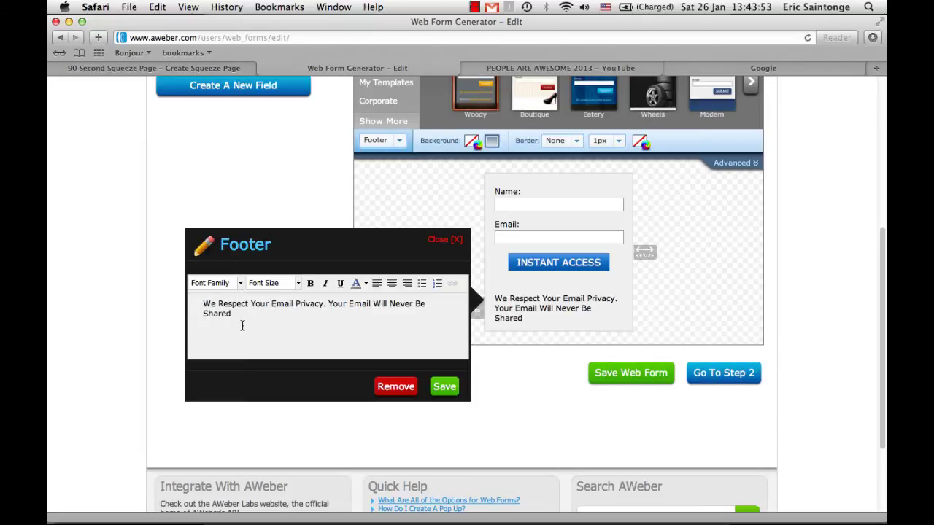
Centre-align and save the footer text, then widen the form box
drag(241, 328, 196, 299)
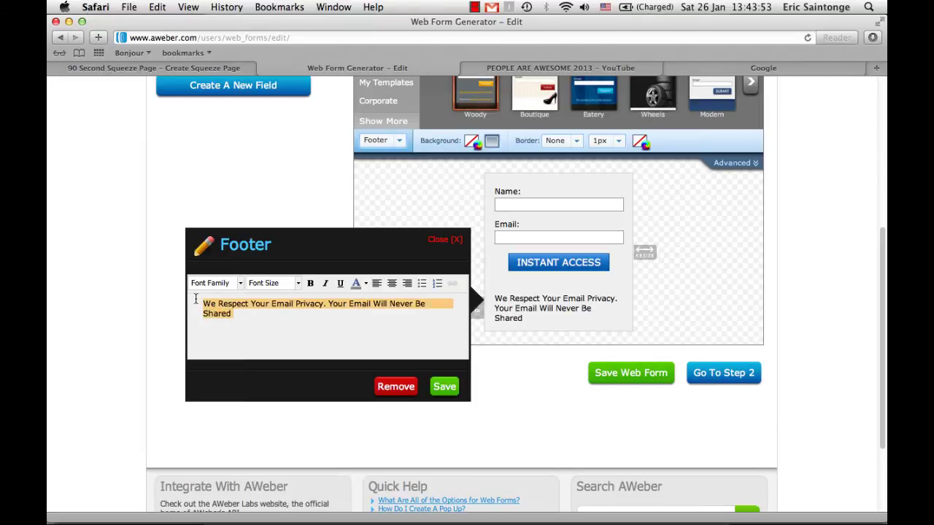
click(392, 284)
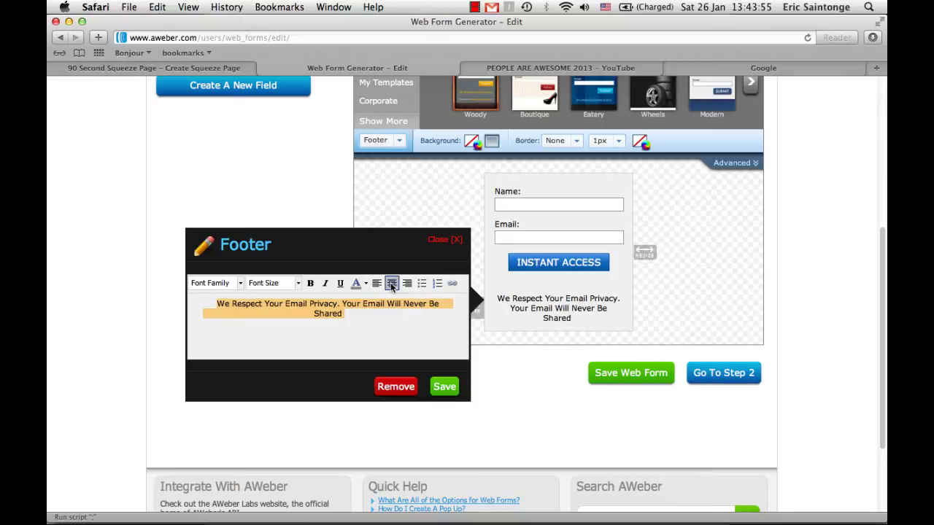
click(444, 387)
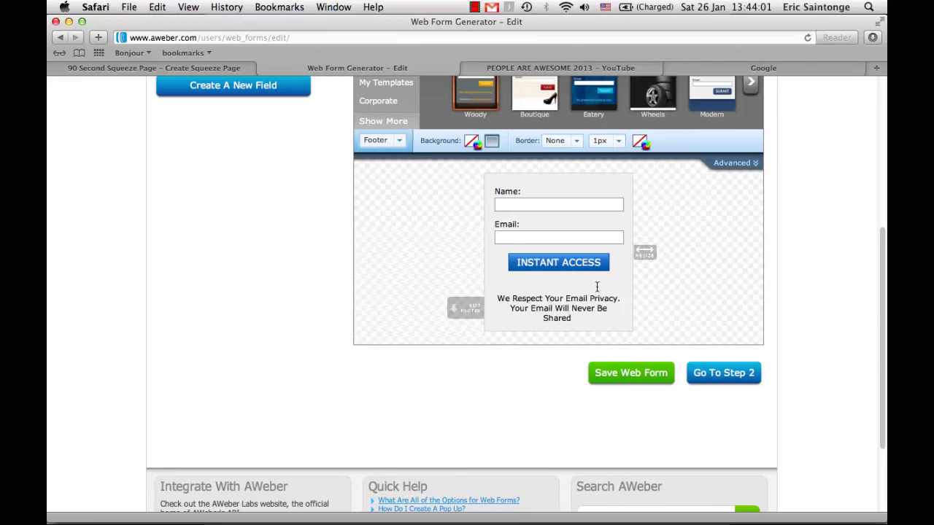
drag(644, 251, 651, 254)
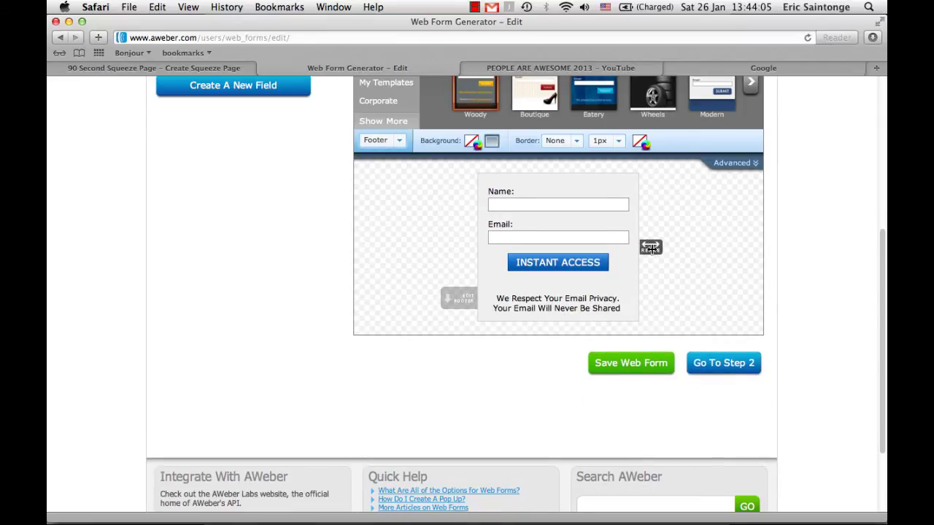
scroll(407, 304, up, 2)
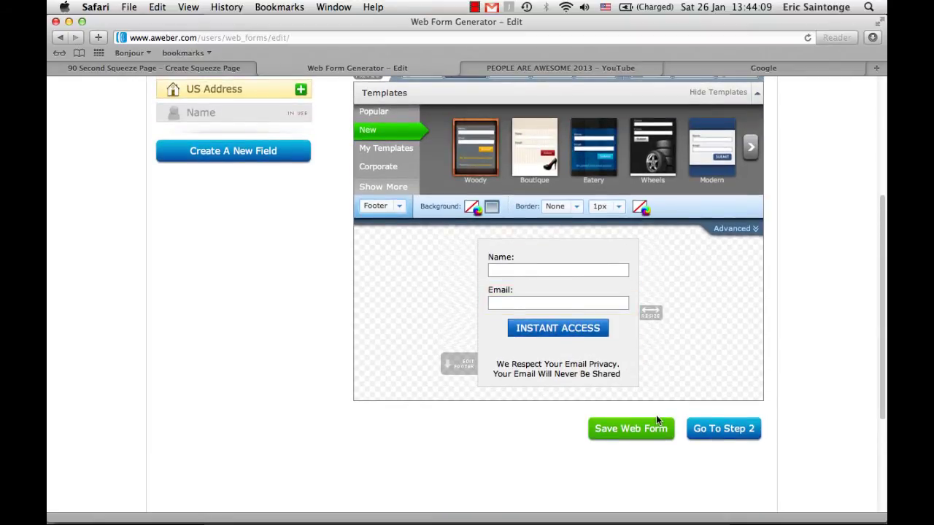
Rename the form from 'My Web Form' to 'Tutorial' in Basic Settings, rechecking the Design step
click(732, 431)
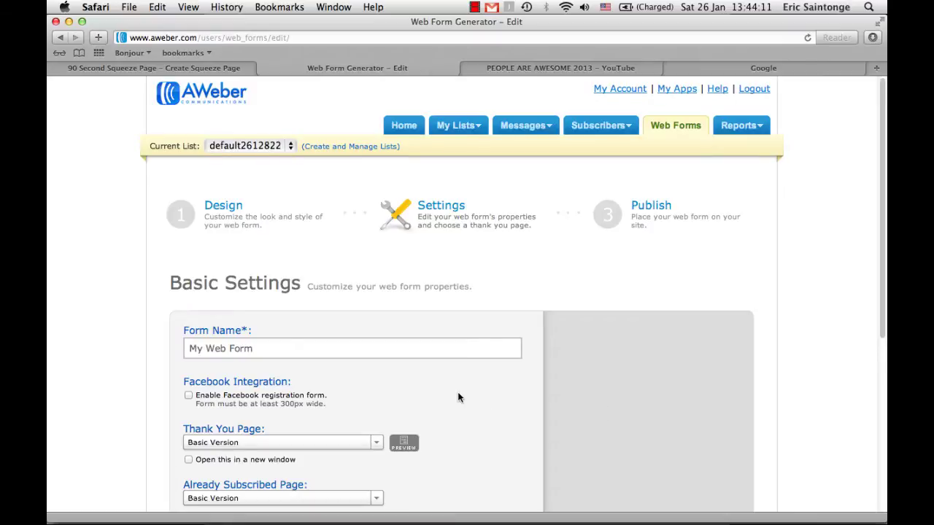
click(277, 348)
triple_click(250, 348)
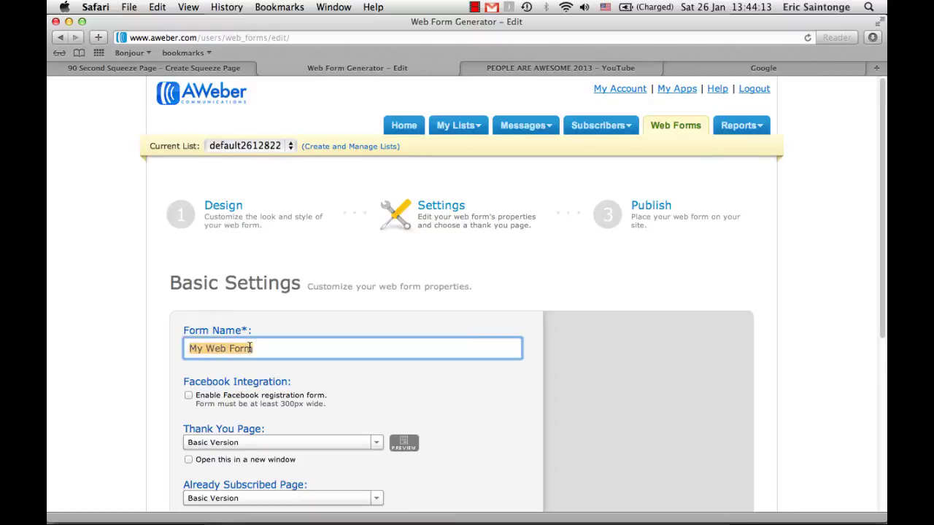
text(Tu)
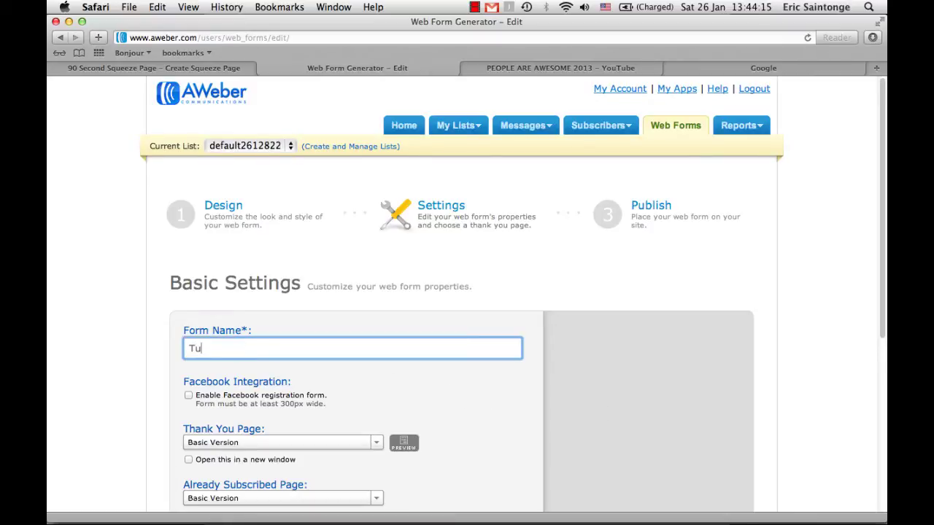
text(torial)
scroll(342, 378, down, 2)
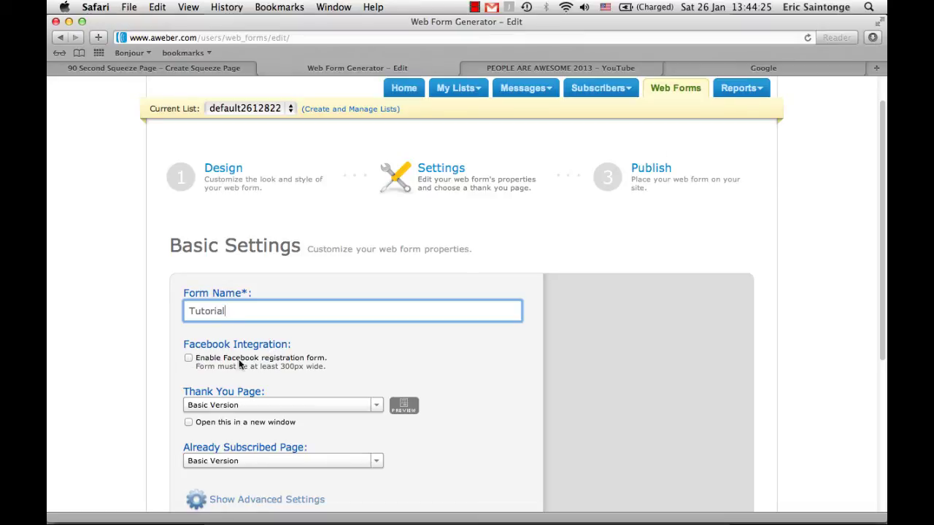
click(234, 183)
scroll(452, 314, down, 5)
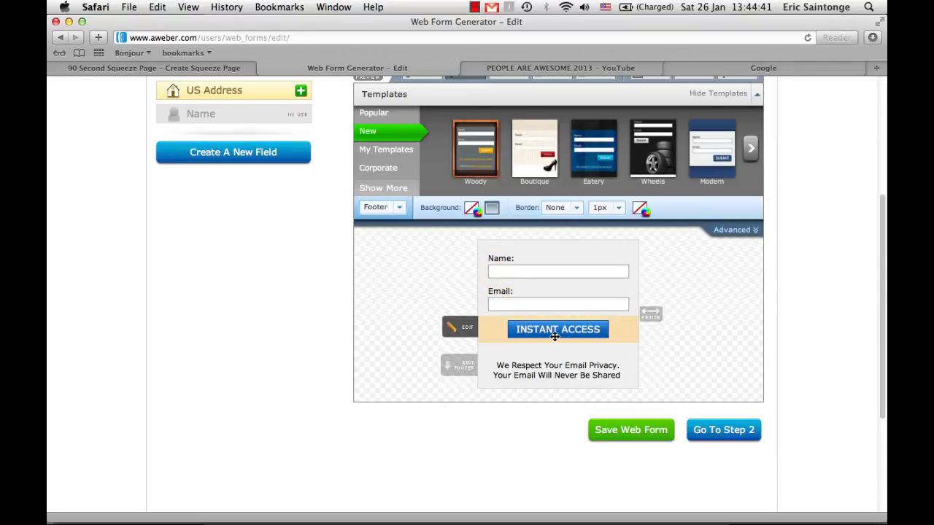
click(722, 431)
scroll(508, 392, down, 3)
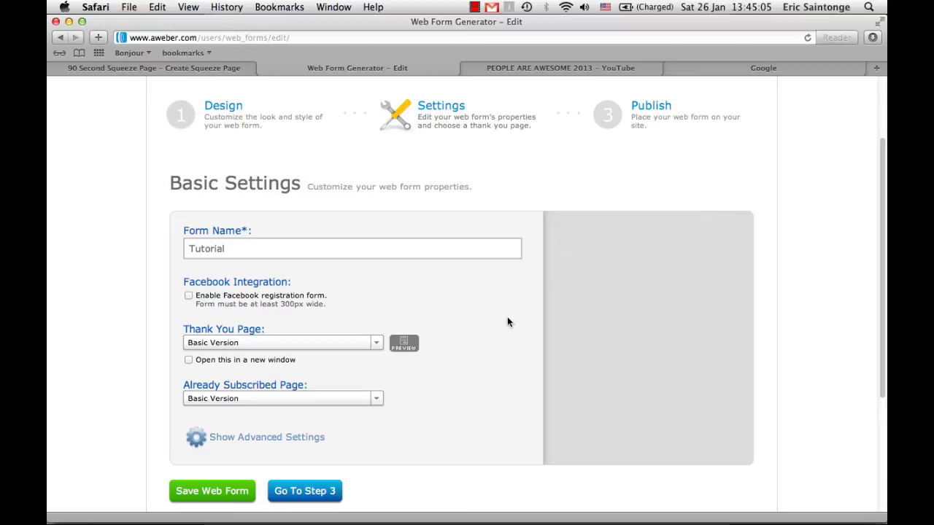
click(294, 251)
click(296, 264)
Copy the generated thank-you URL from step 5 Optin code in the squeeze page builder
click(197, 70)
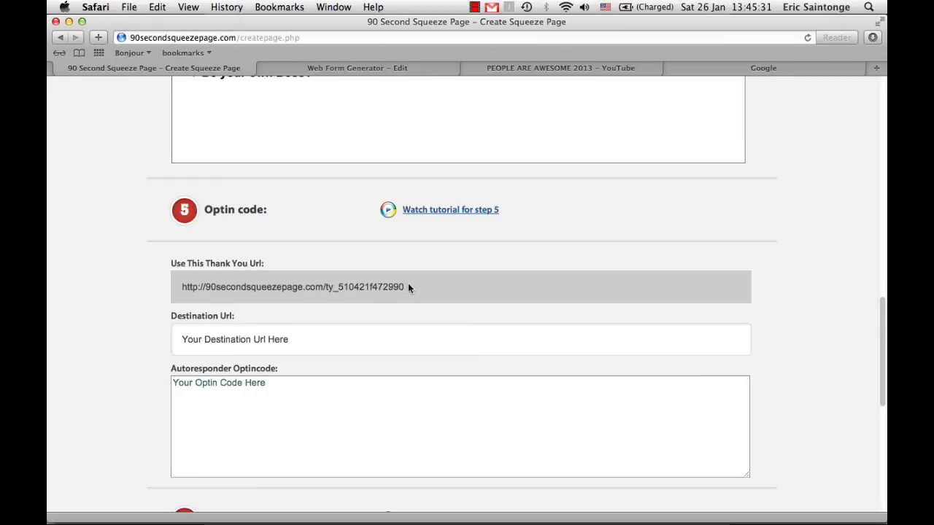
drag(405, 287, 182, 286)
key(super+c)
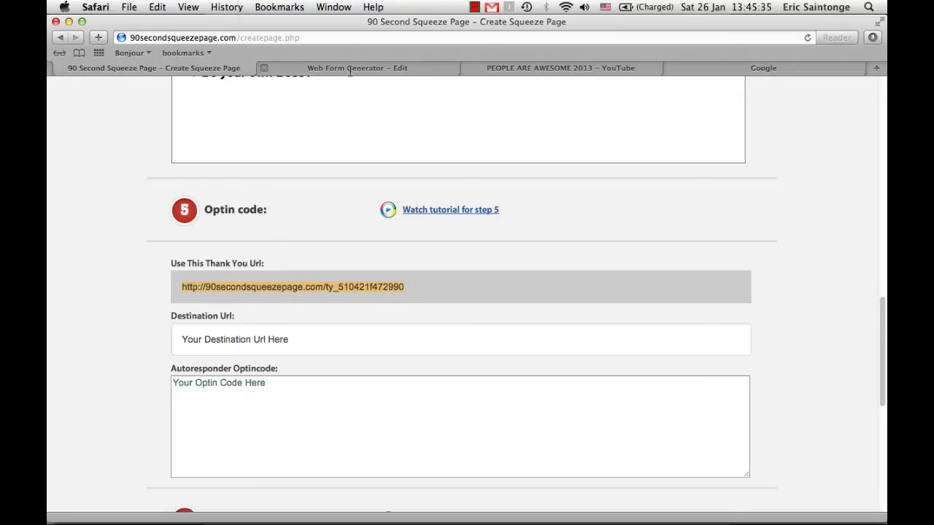
Make the Thank You page a Custom Page using the pasted squeeze-page thank-you URL
click(349, 68)
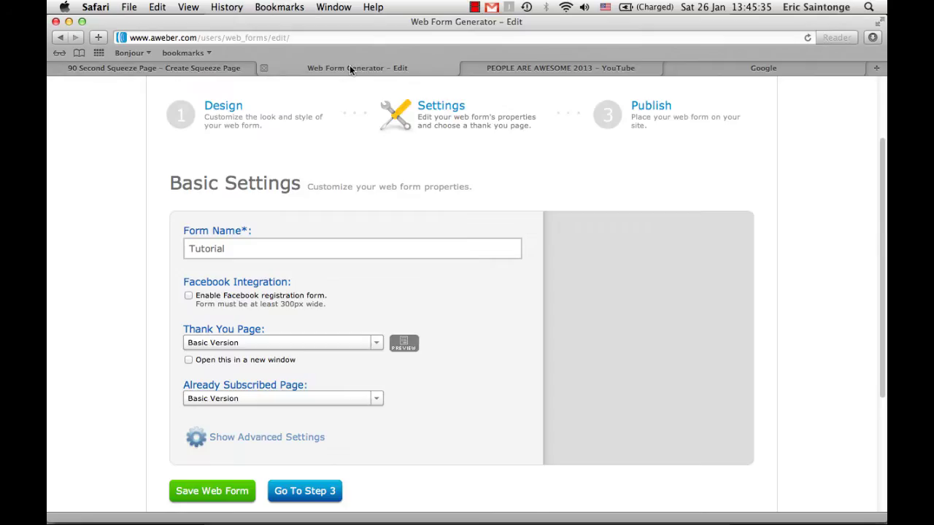
click(376, 346)
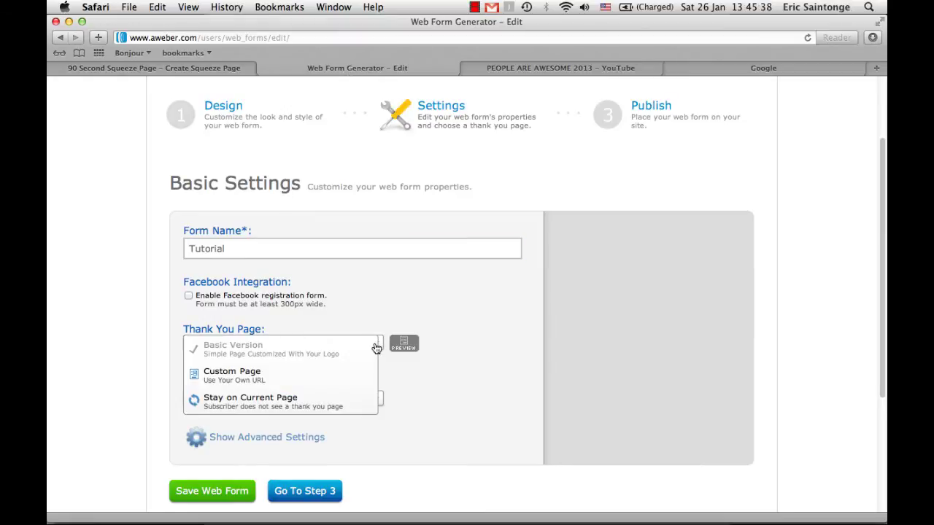
click(328, 376)
click(272, 367)
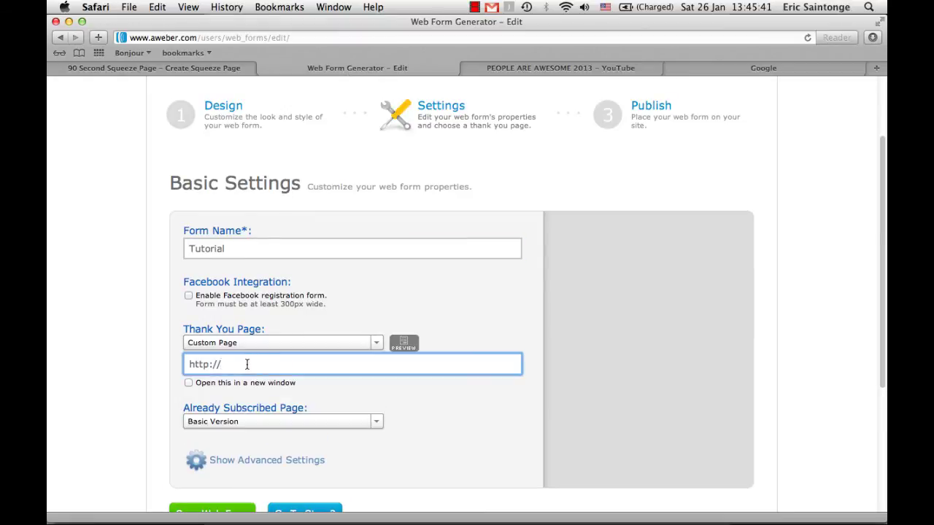
drag(238, 365, 151, 362)
key(super+v)
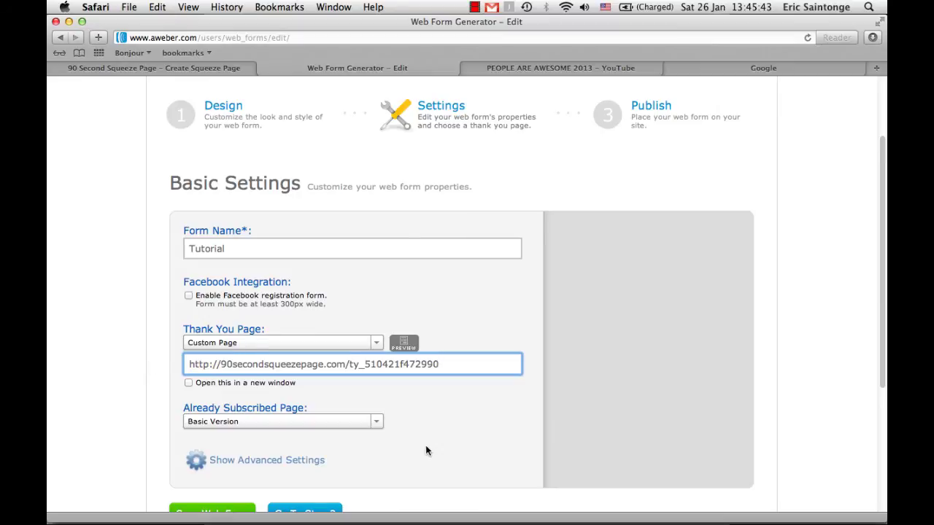
Set the Already Subscribed page to the same custom URL and save the Tutorial web form
click(376, 422)
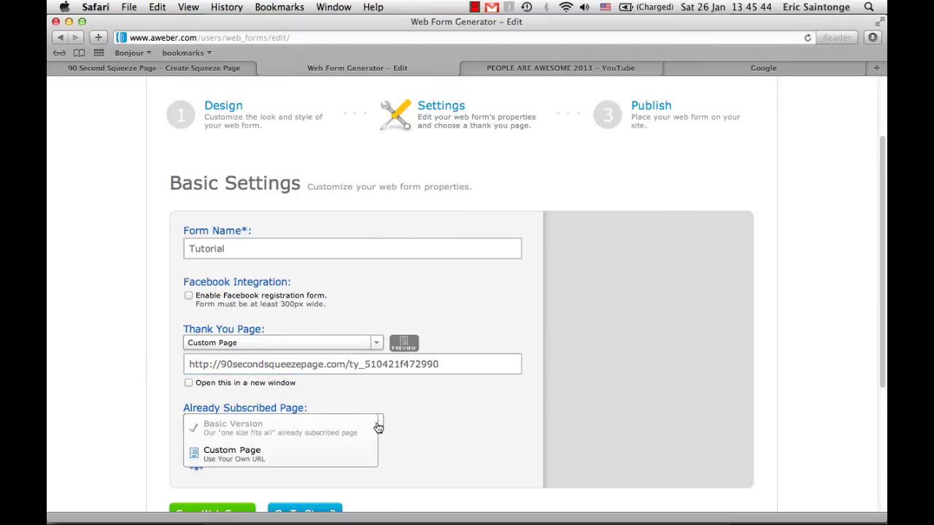
click(331, 456)
click(314, 443)
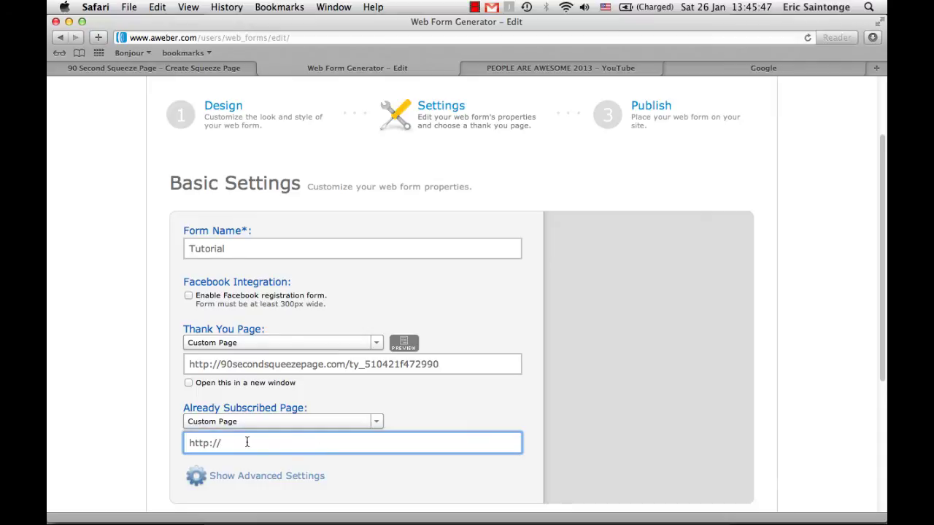
drag(238, 442, 172, 440)
key(super+v)
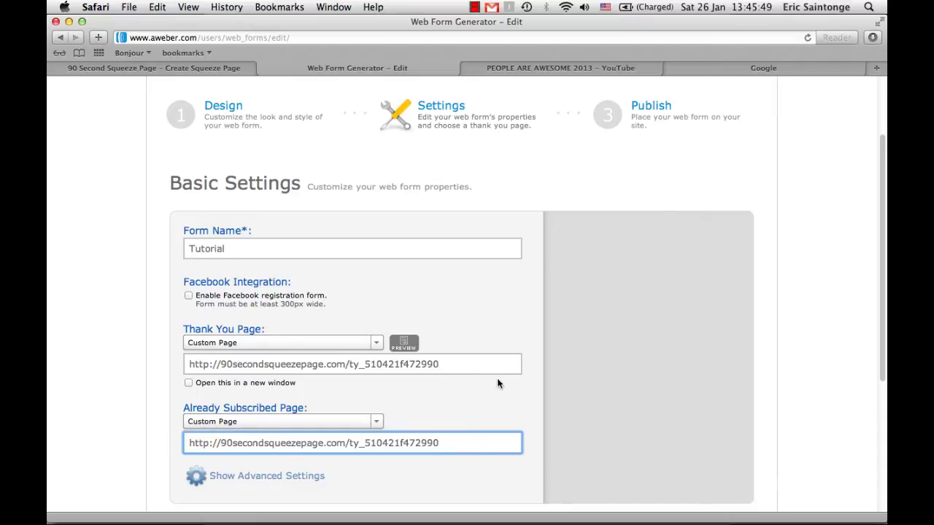
scroll(500, 384, down, 1)
scroll(501, 384, down, 5)
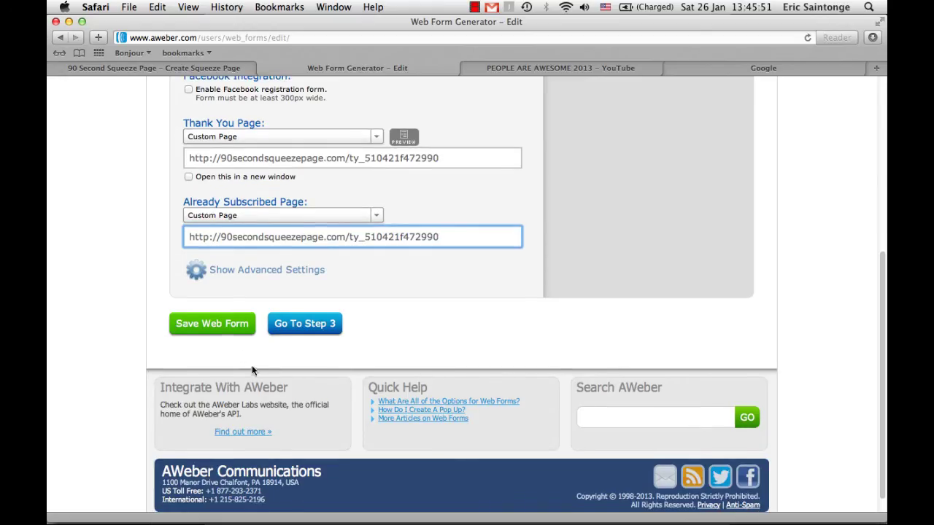
click(211, 323)
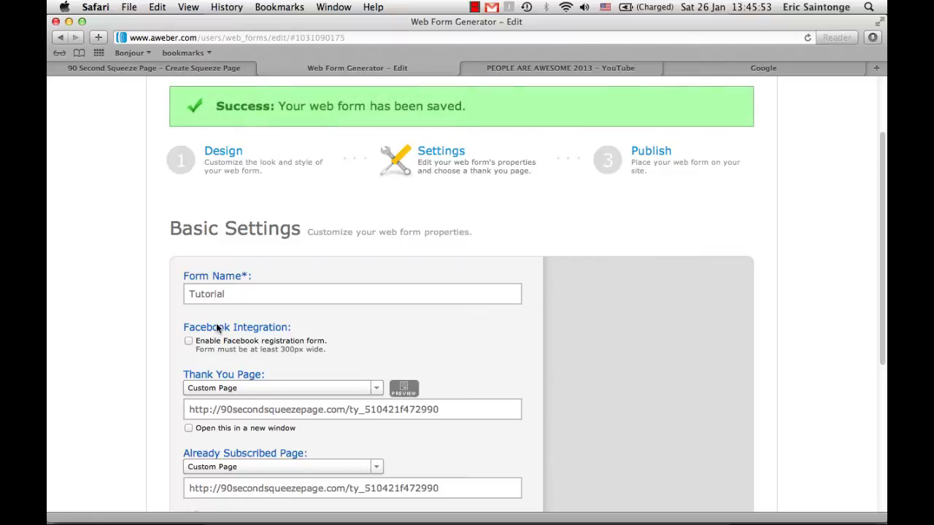
scroll(216, 325, down, 7)
On the Publish step choose 'I Will Install My Form' and copy the JavaScript snippet
click(290, 308)
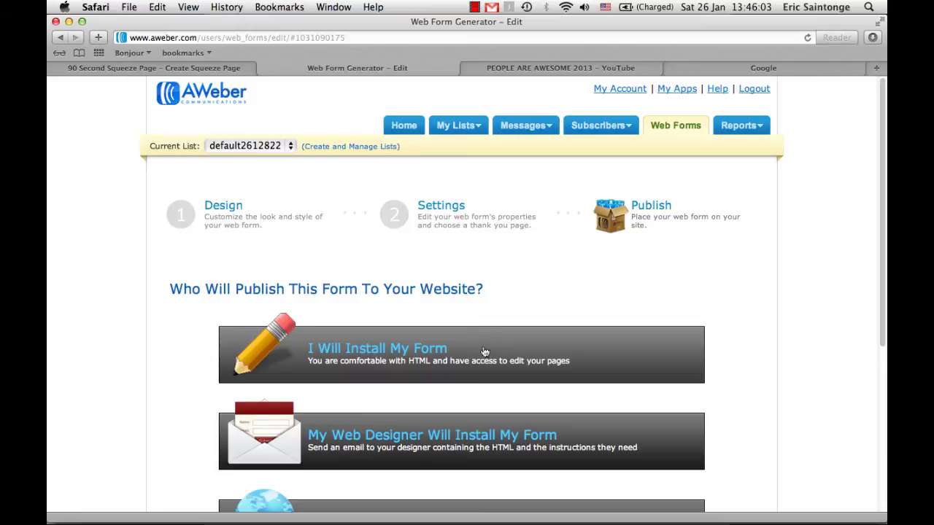
click(365, 354)
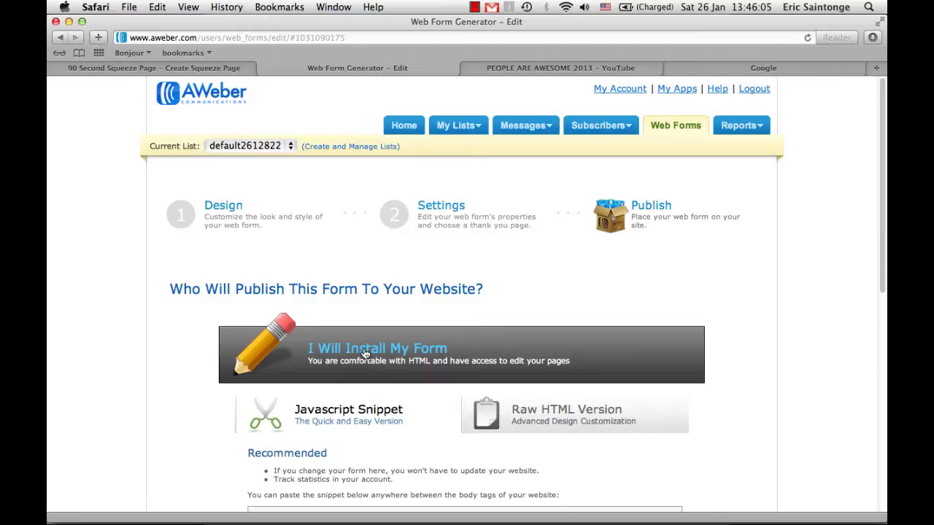
scroll(365, 354, down, 3)
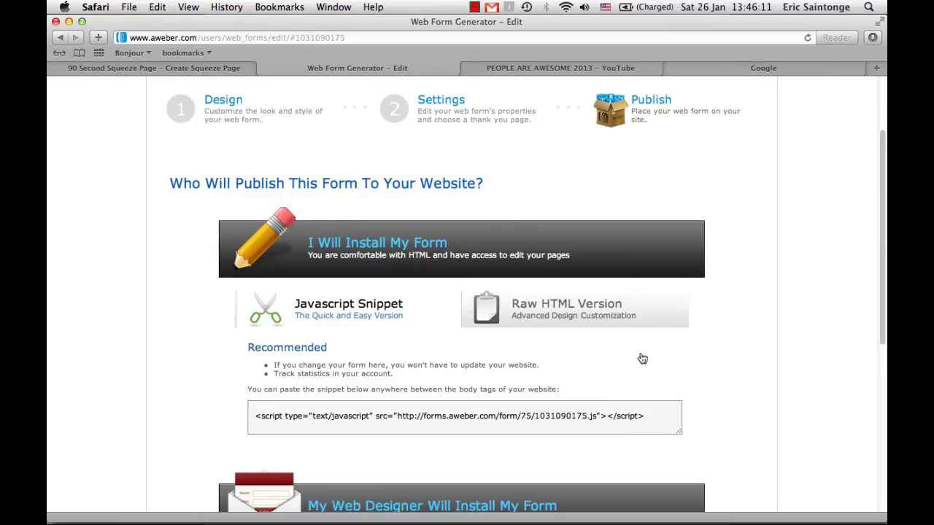
click(646, 414)
drag(647, 413, 347, 397)
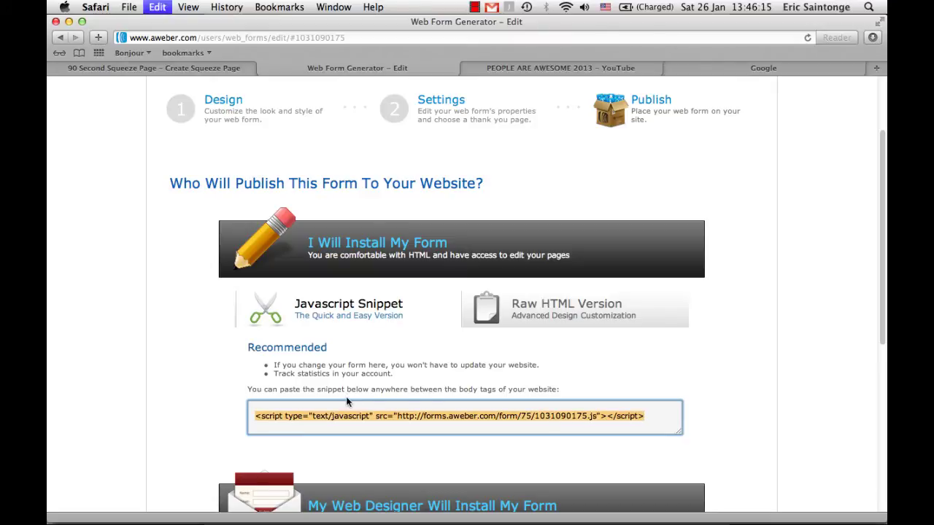
click(206, 70)
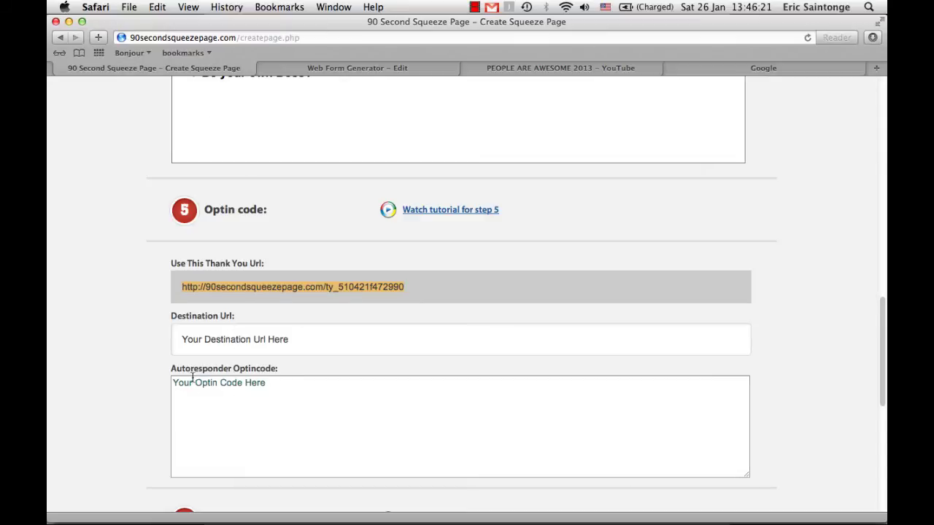
Paste the AWeber JavaScript snippet into the Autoresponder Optincode box
click(266, 383)
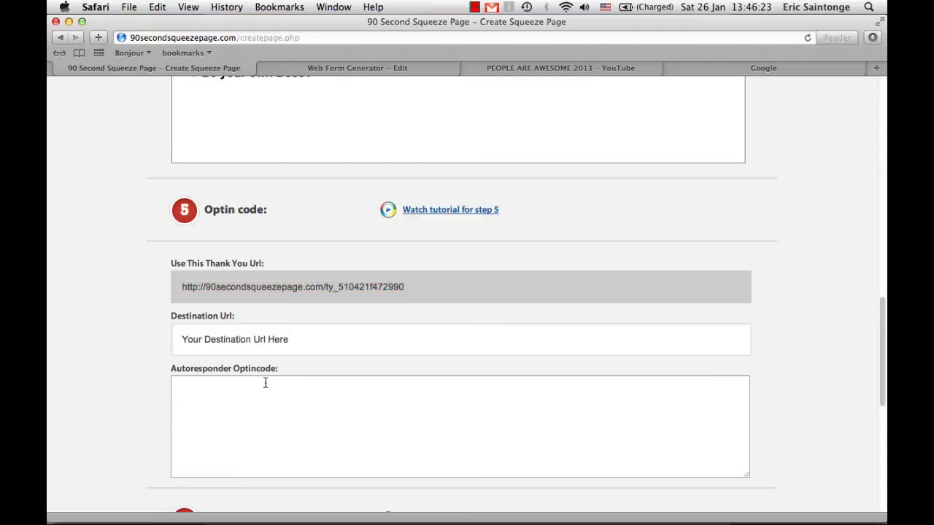
key(super+v)
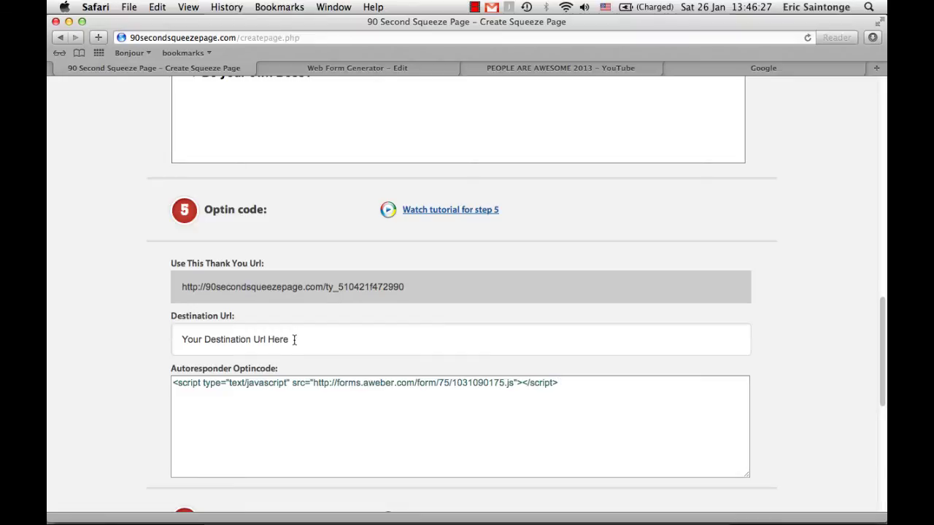
scroll(293, 339, up, 10)
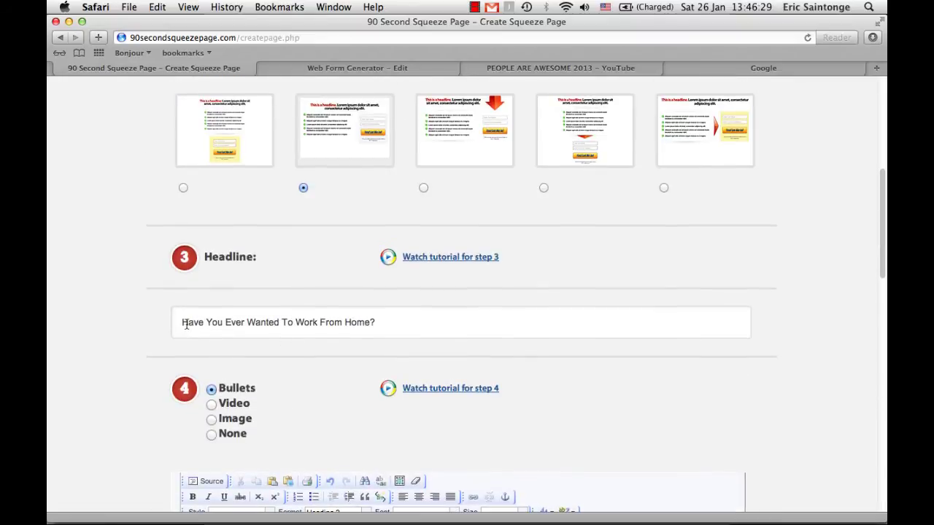
scroll(391, 316, down, 5)
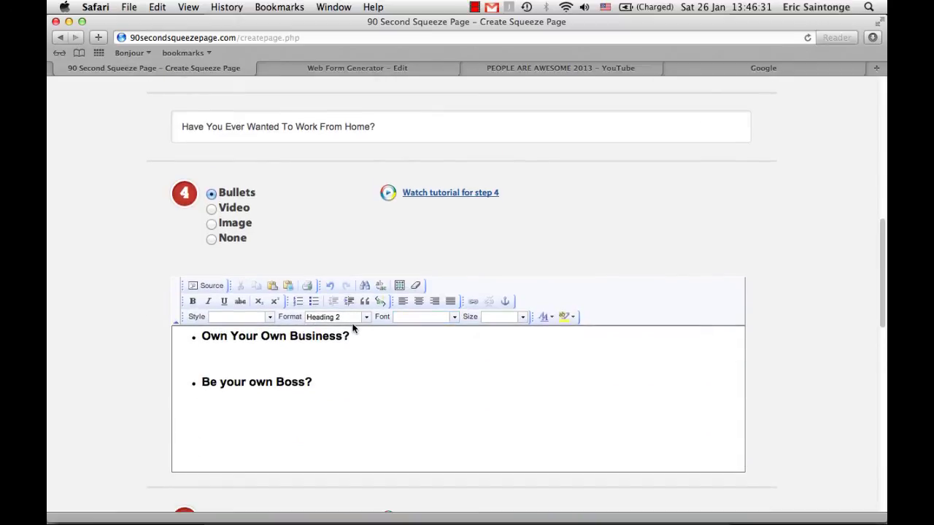
scroll(352, 329, down, 3)
scroll(353, 324, down, 5)
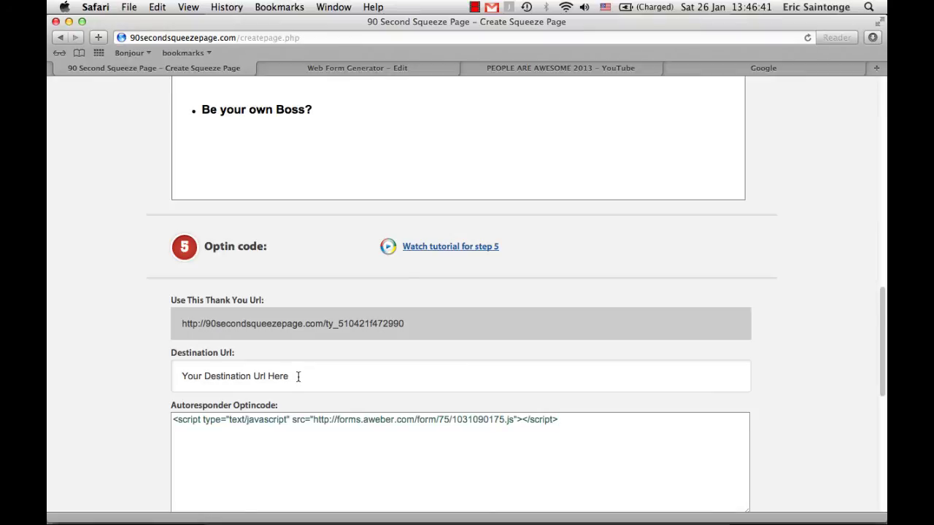
key(super+Tab)
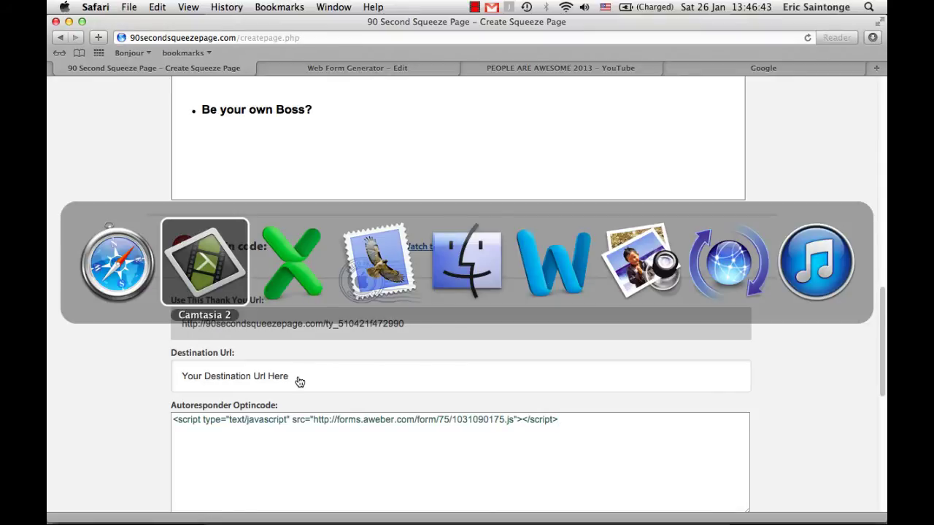
key(super+Tab)
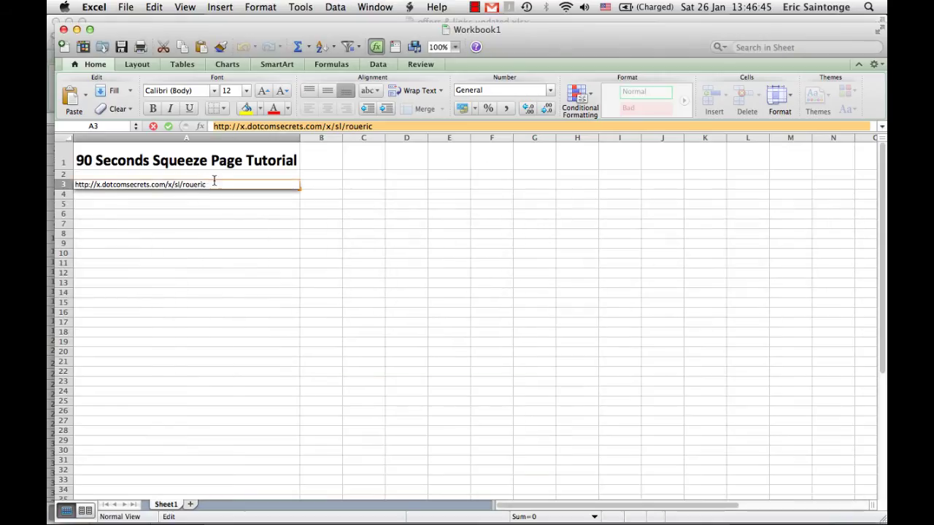
key(super+Tab)
click(286, 378)
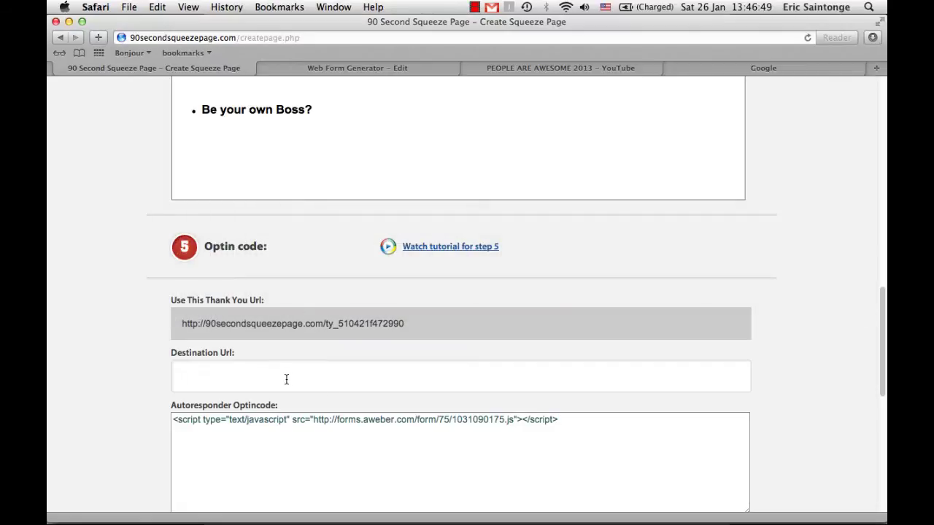
text(http://x.dotcomsecrets.com/x/sl/roueric)
scroll(489, 364, down, 1)
scroll(489, 363, down, 3)
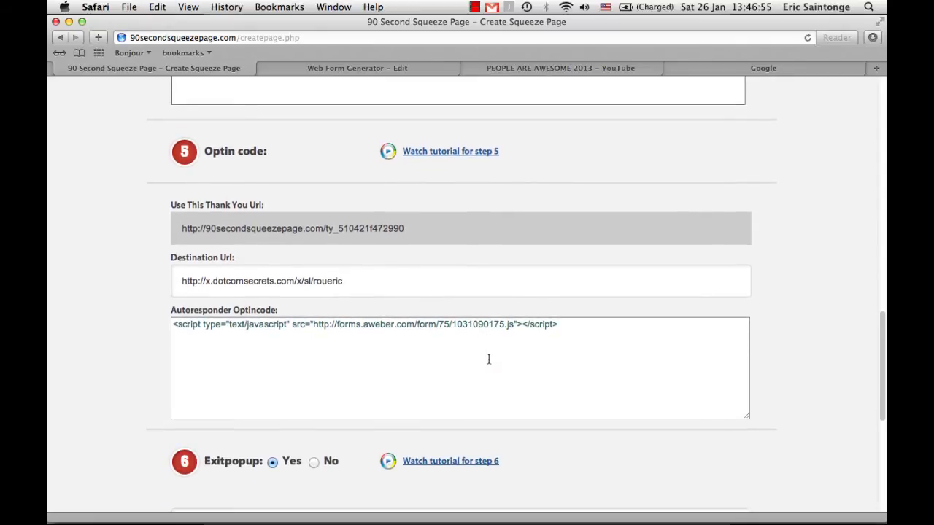
Fill the exit popup message with 'Wait!...Don't Leave Yet!...I've Got Something For You' via autofill
scroll(489, 359, down, 6)
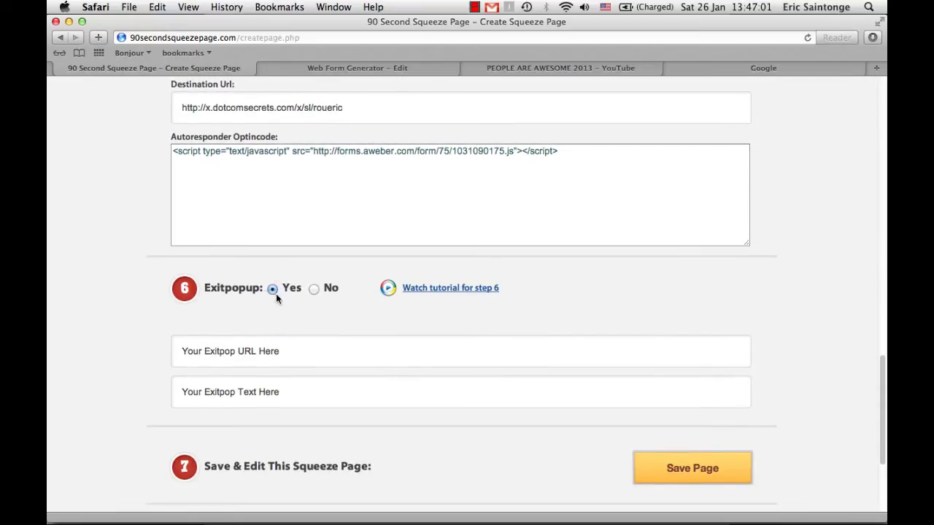
scroll(260, 309, down, 1)
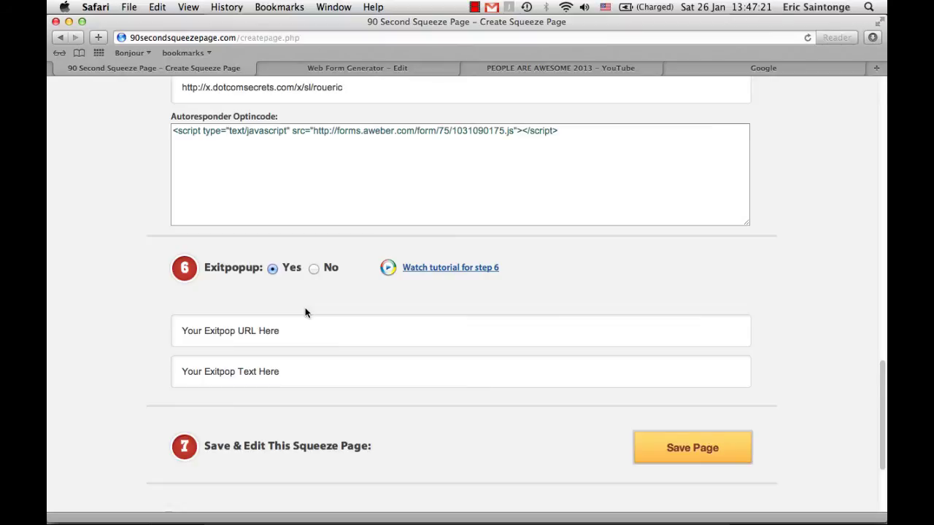
click(278, 371)
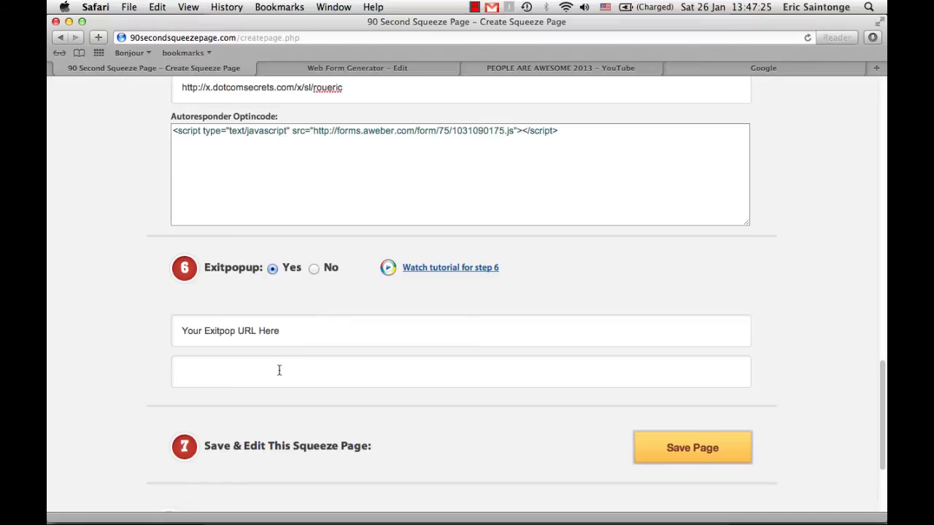
text(Wait!)
key(Escape)
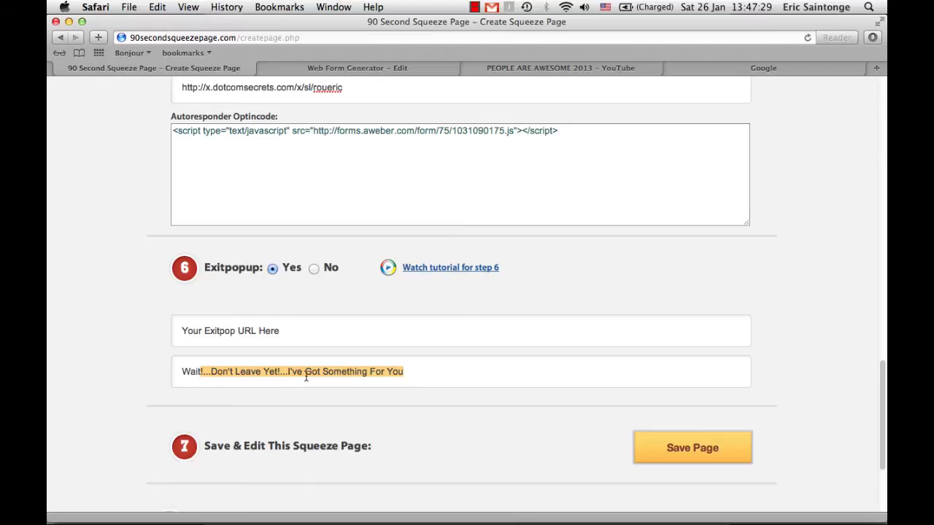
click(416, 371)
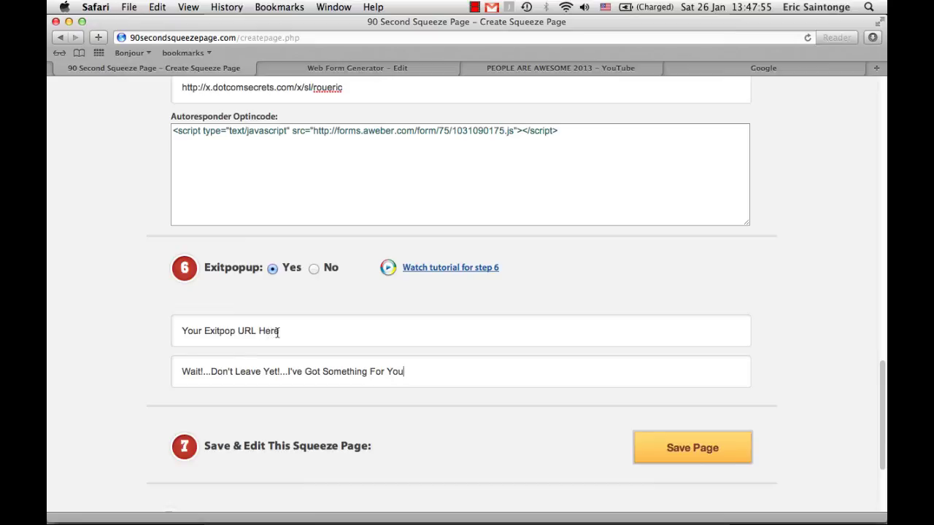
scroll(277, 333, up, 10)
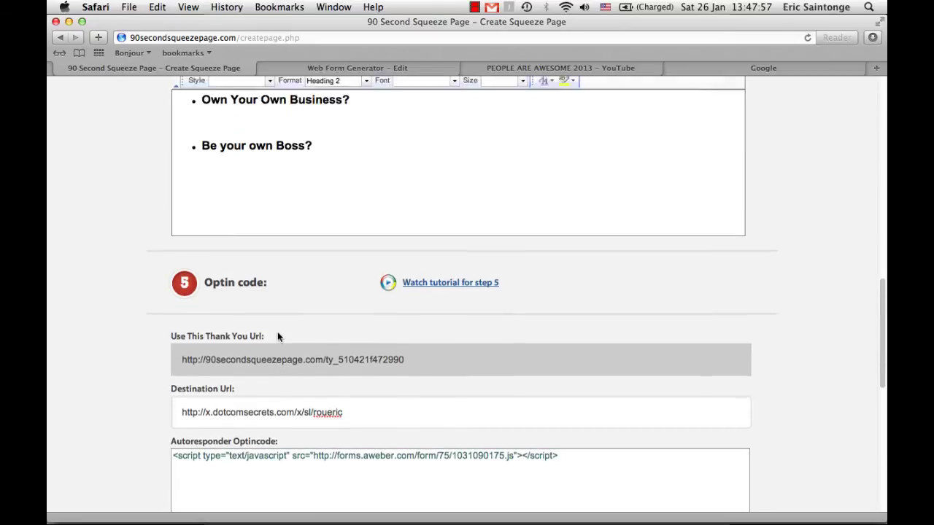
scroll(270, 322, up, 2)
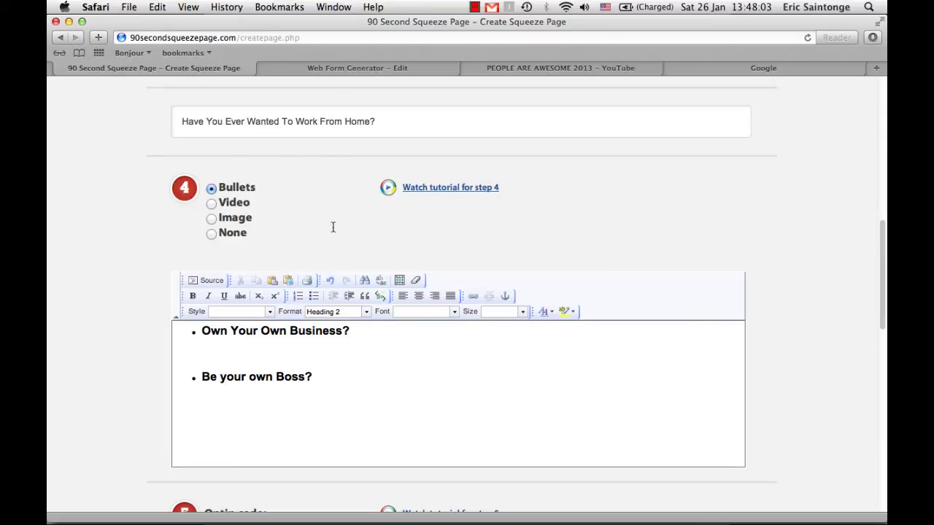
scroll(346, 341, down, 10)
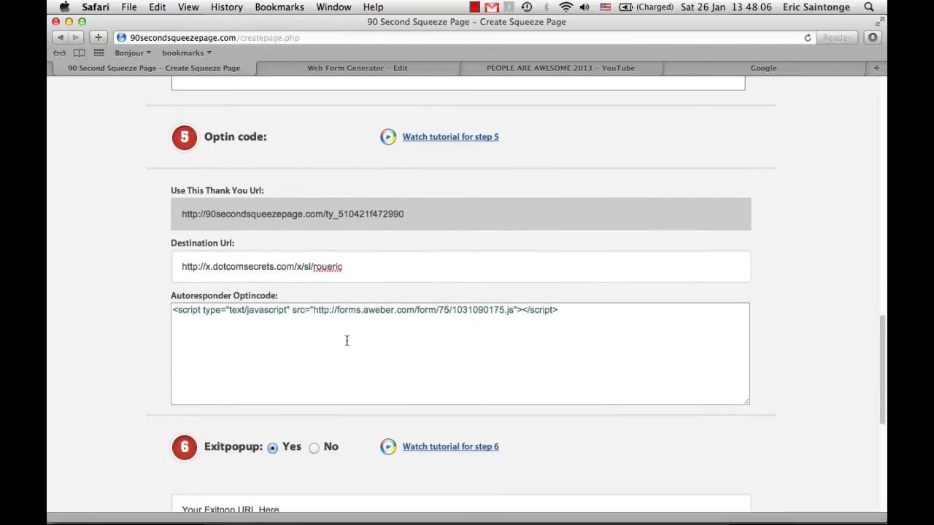
drag(343, 267, 182, 267)
key(super+c)
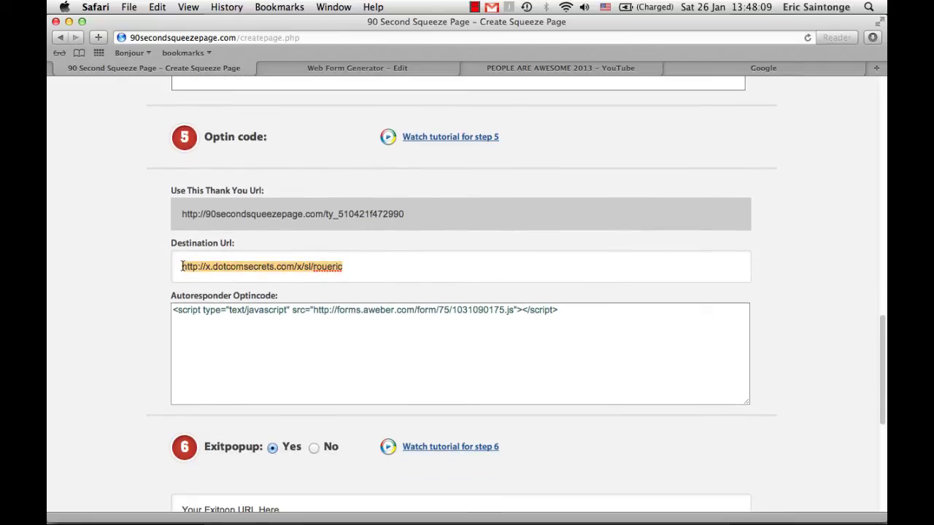
scroll(200, 285, down, 6)
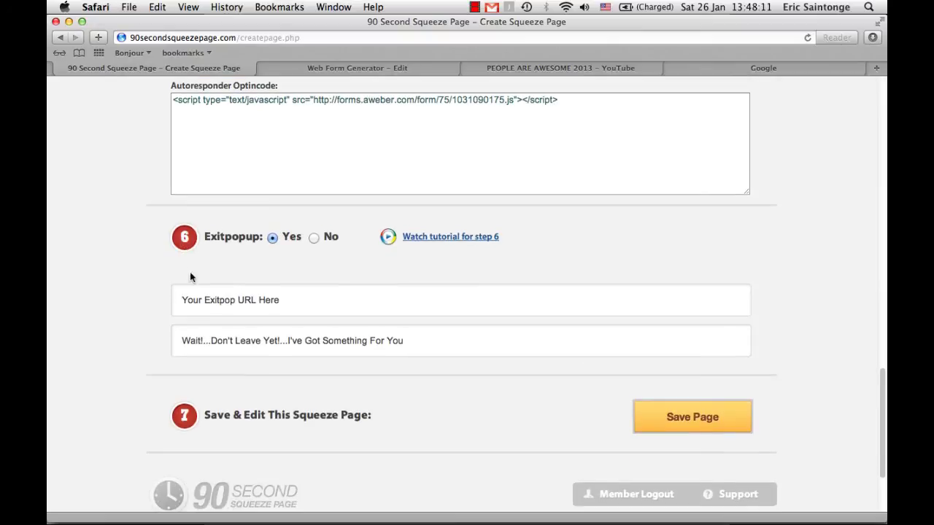
click(238, 301)
key(super+v)
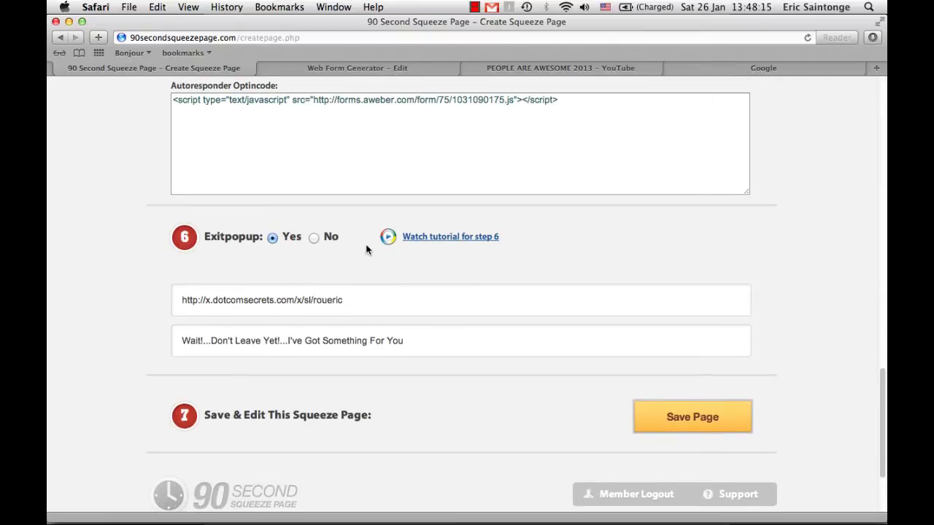
scroll(370, 248, up, 5)
scroll(367, 250, up, 1)
scroll(367, 250, down, 12)
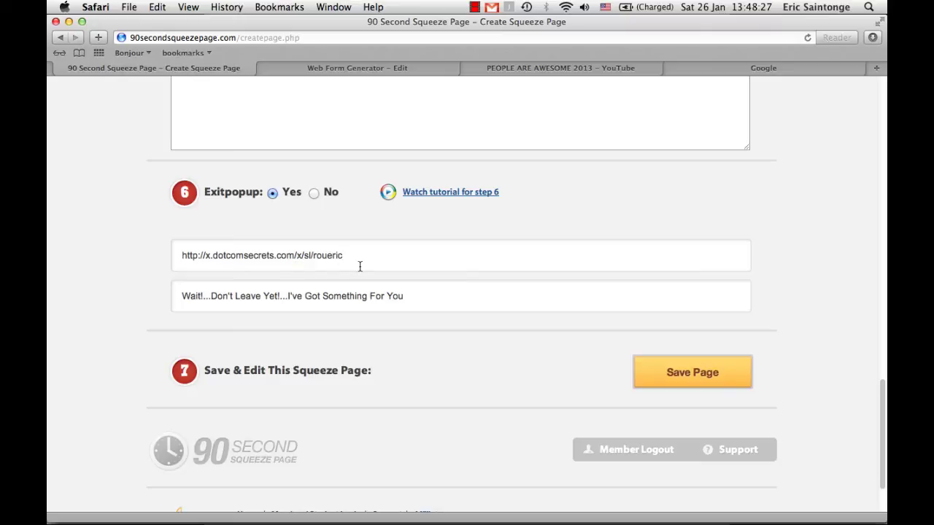
scroll(430, 282, up, 15)
scroll(430, 282, up, 10)
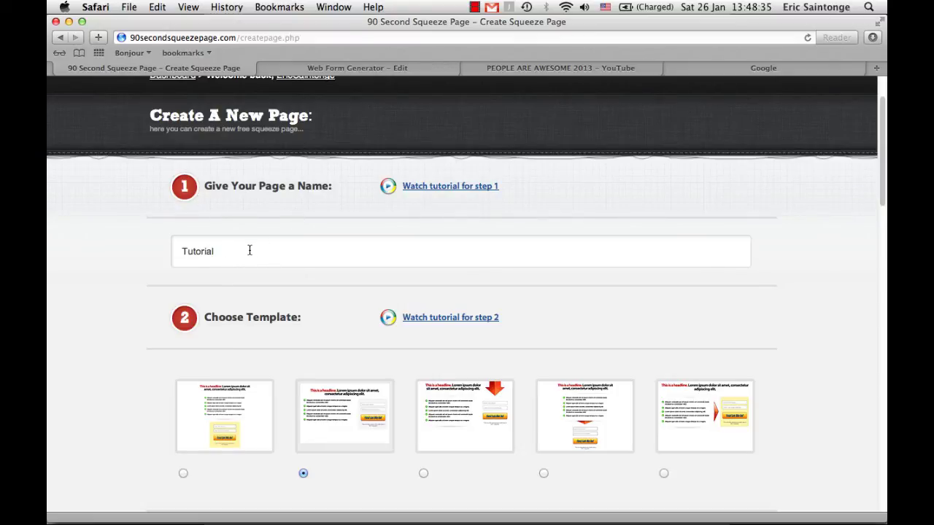
scroll(248, 251, down, 5)
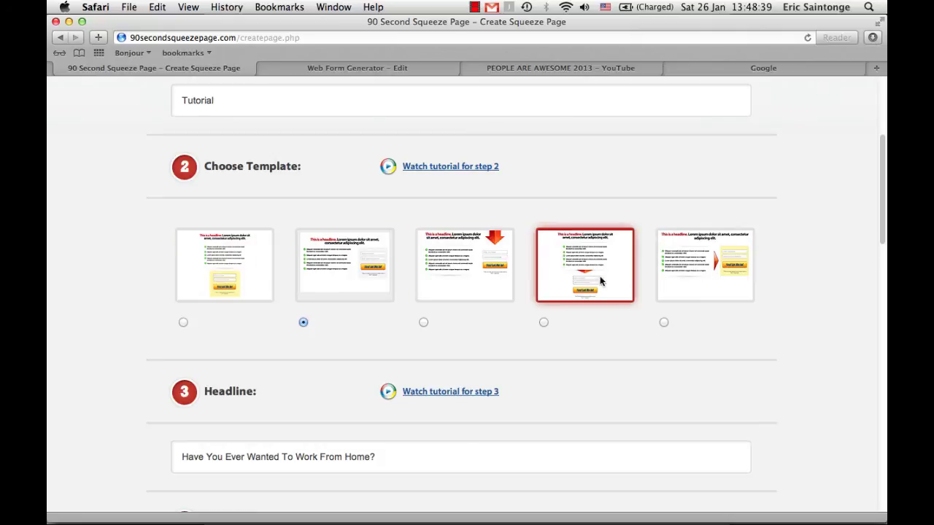
scroll(562, 272, down, 6)
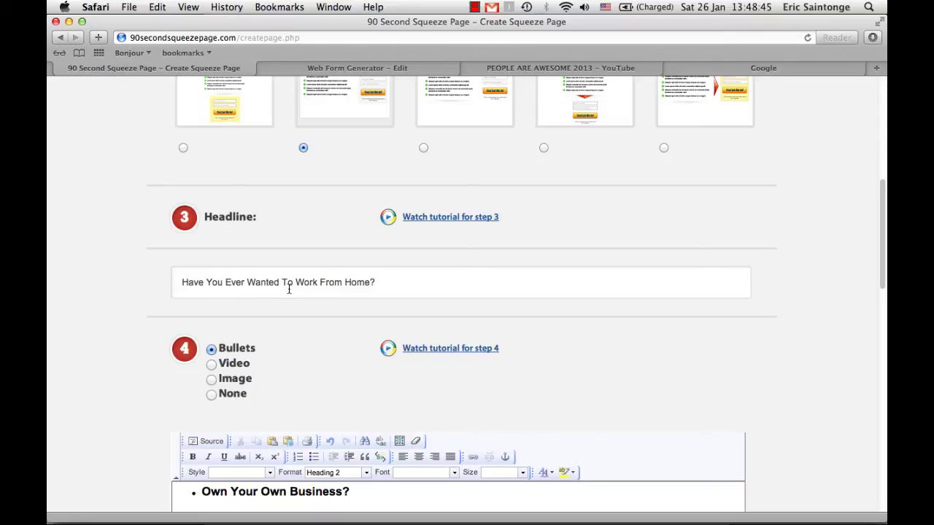
scroll(376, 286, down, 5)
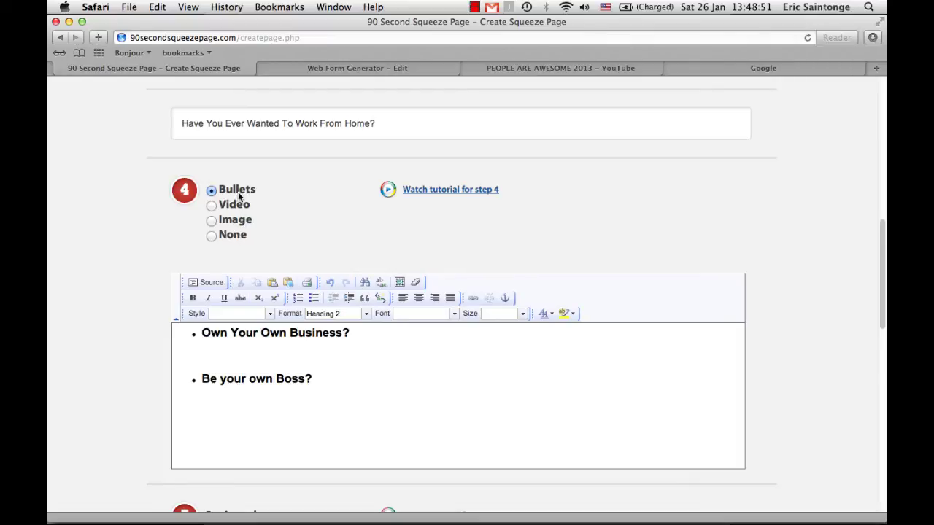
scroll(304, 383, down, 1)
scroll(303, 383, down, 5)
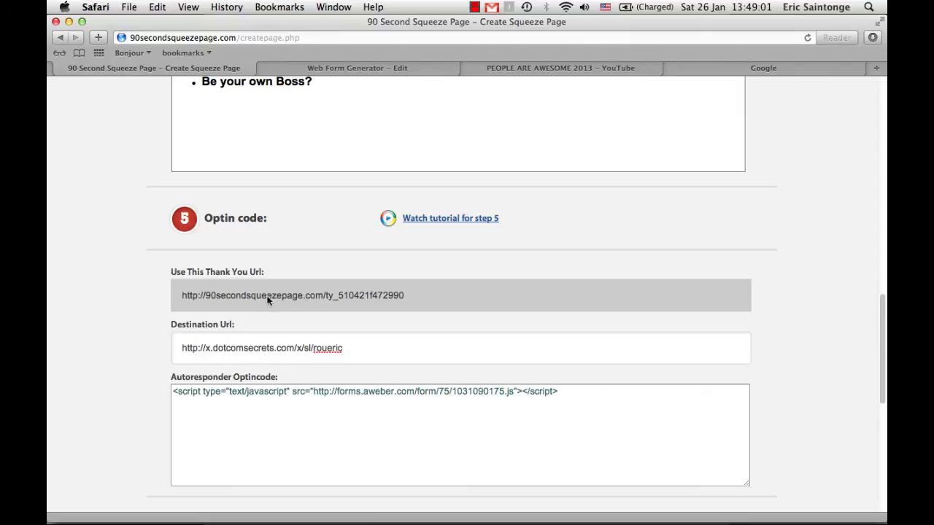
double_click(294, 297)
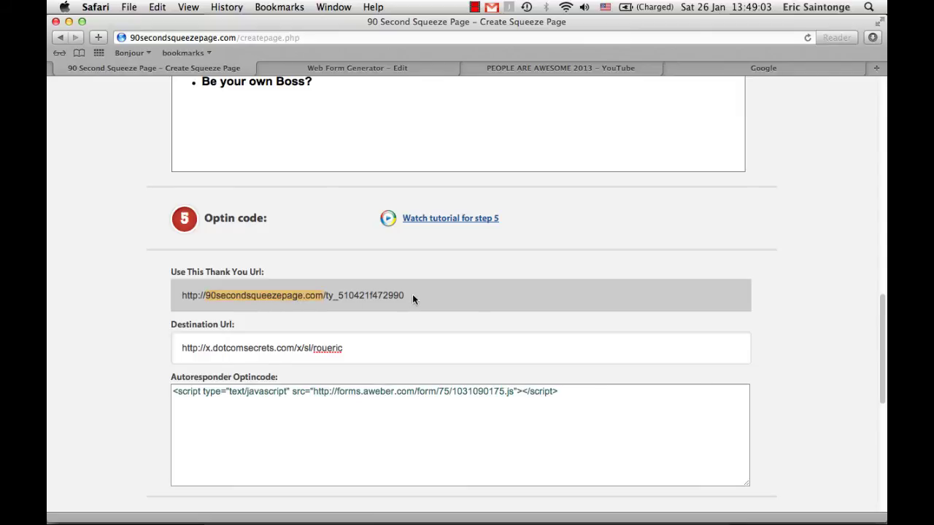
drag(412, 298, 192, 288)
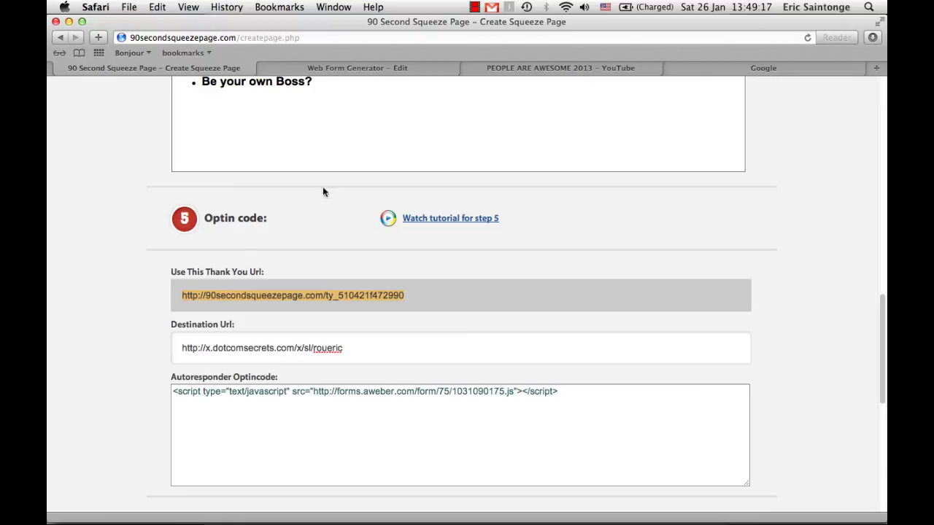
click(360, 68)
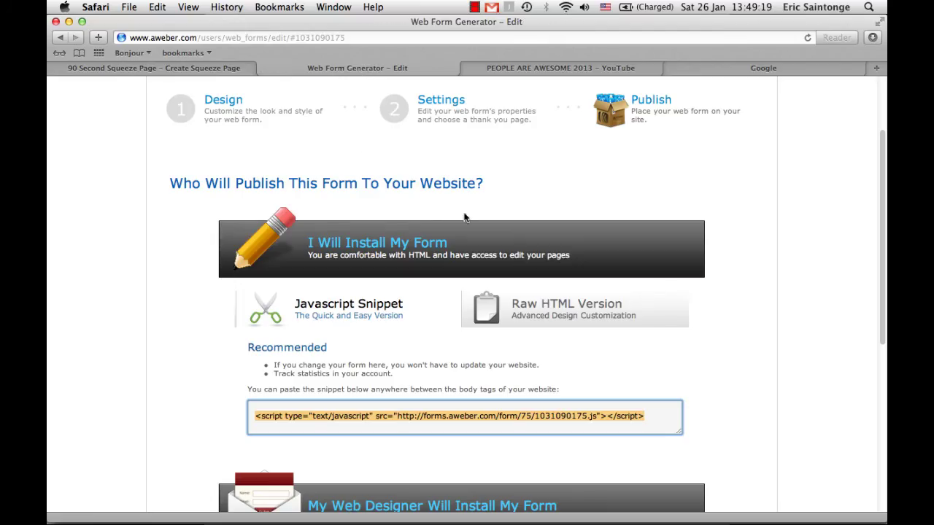
scroll(425, 264, down, 3)
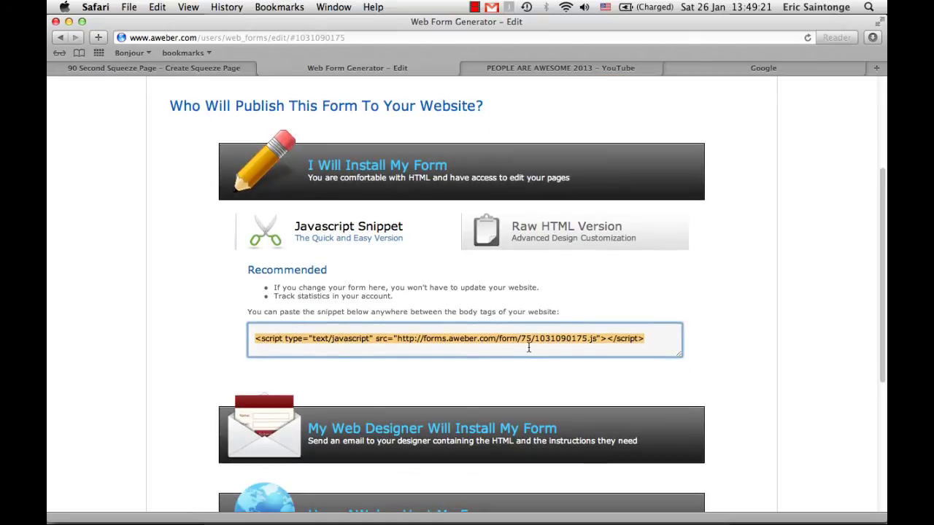
click(192, 68)
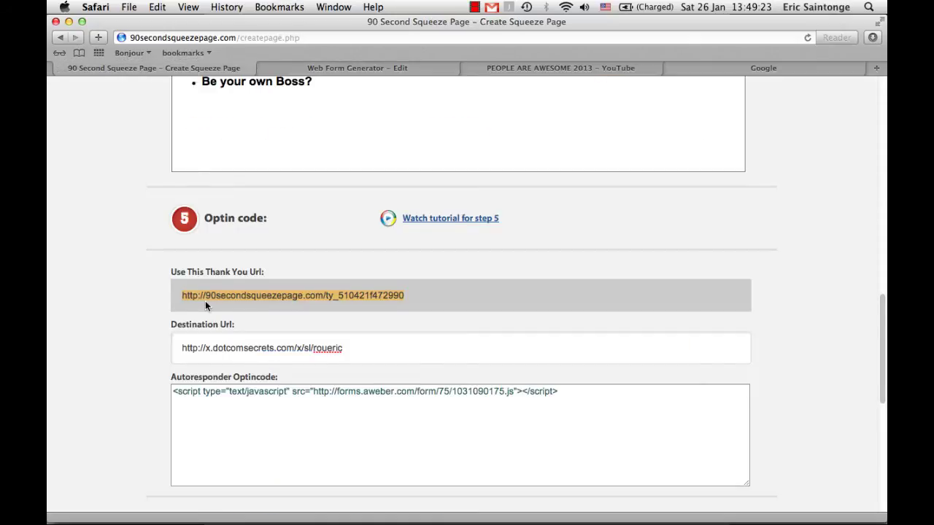
scroll(205, 300, down, 8)
scroll(205, 301, down, 2)
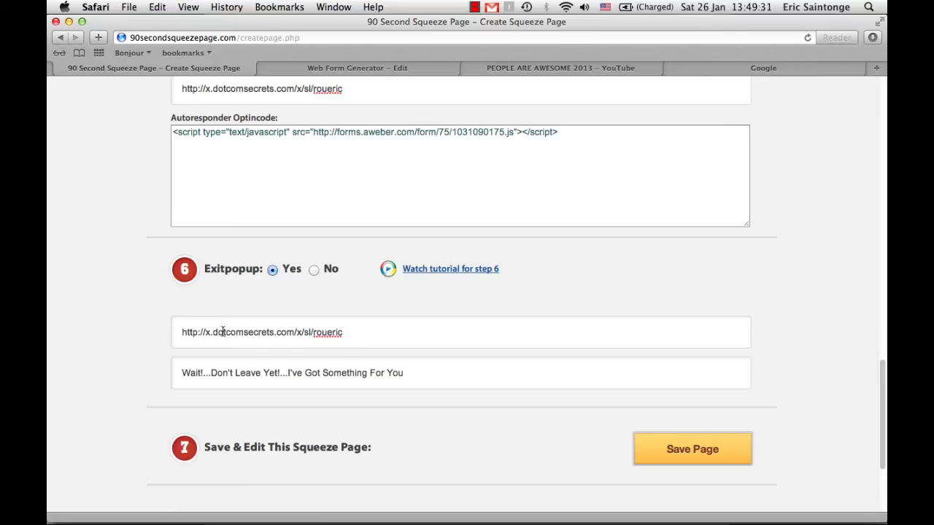
scroll(488, 355, down, 2)
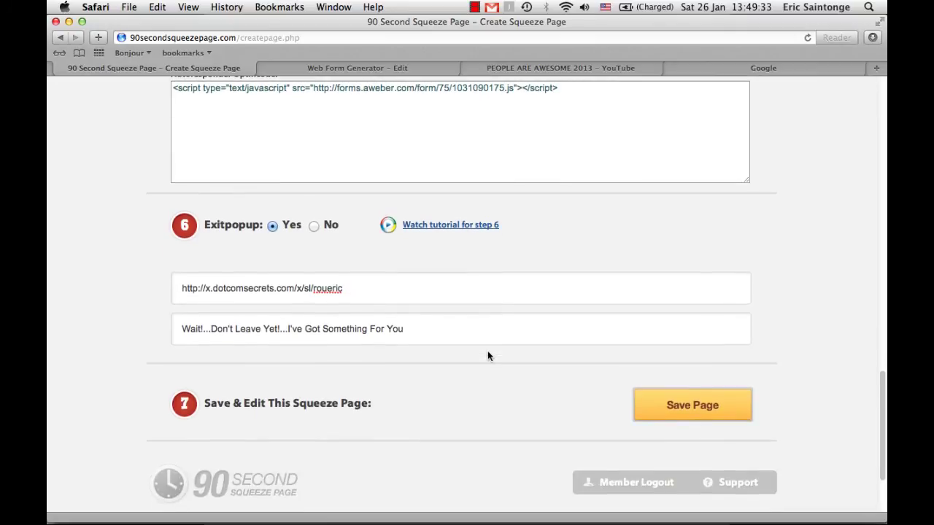
Save the Tutorial page and select its URL in the Your Squeeze Pages list
click(670, 411)
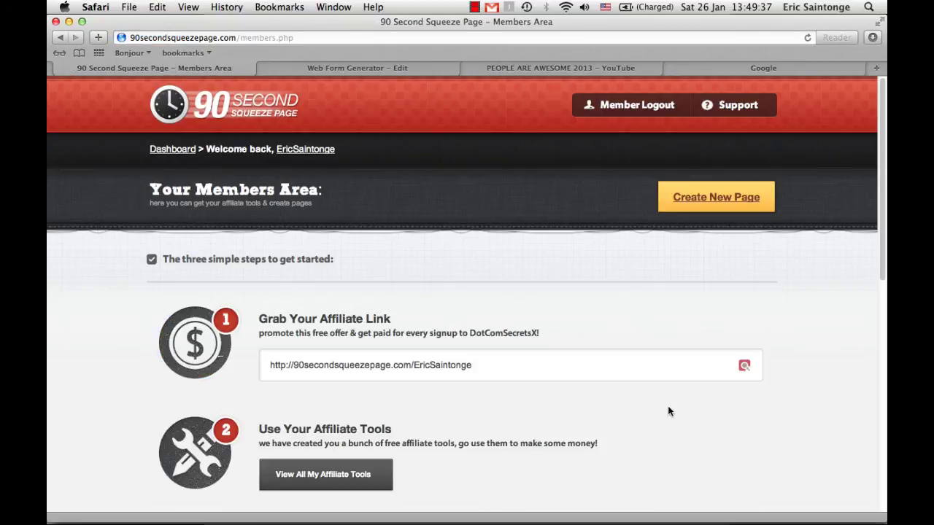
scroll(668, 412, down, 2)
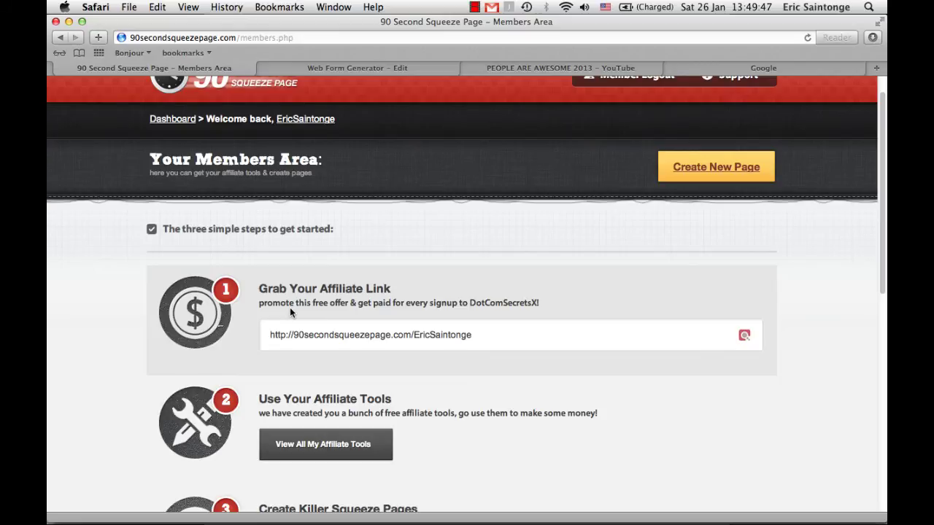
scroll(290, 310, down, 5)
scroll(290, 308, down, 5)
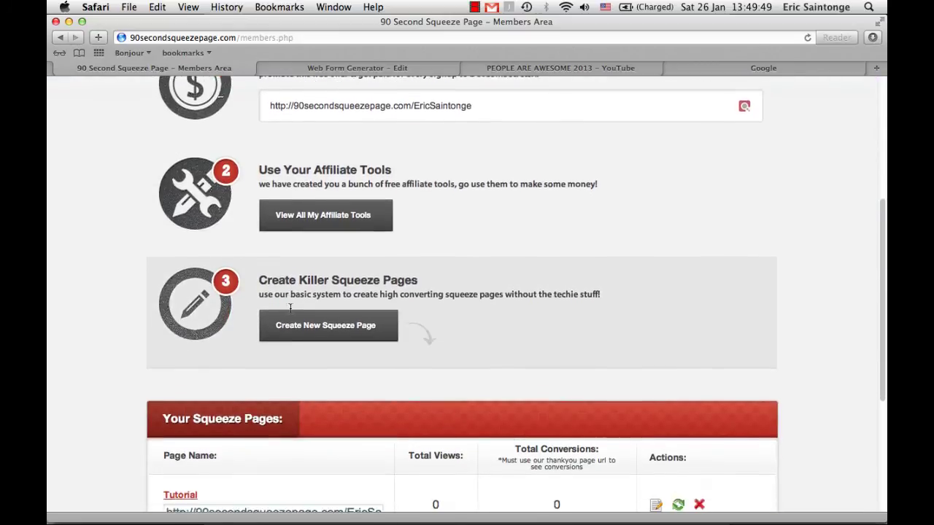
double_click(300, 351)
click(299, 352)
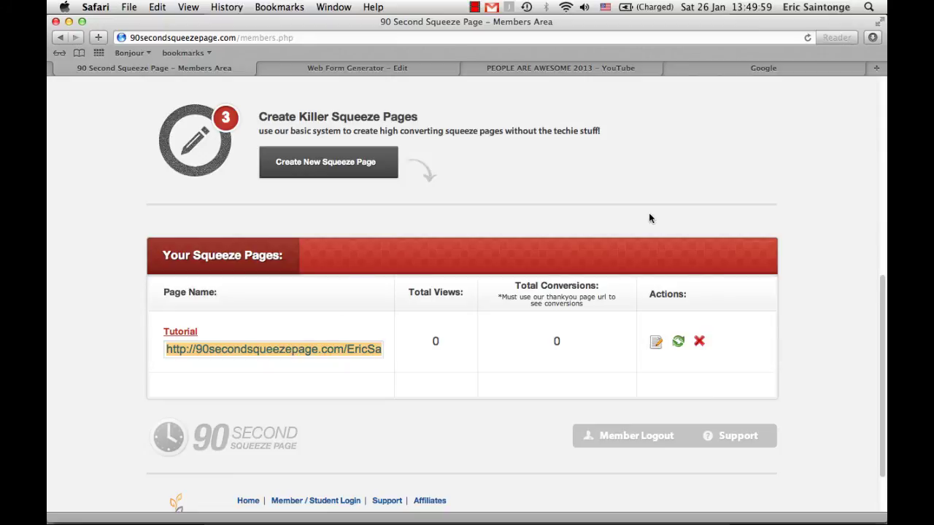
Load the live Tutorial squeeze page from its pasted URL
click(718, 64)
click(686, 35)
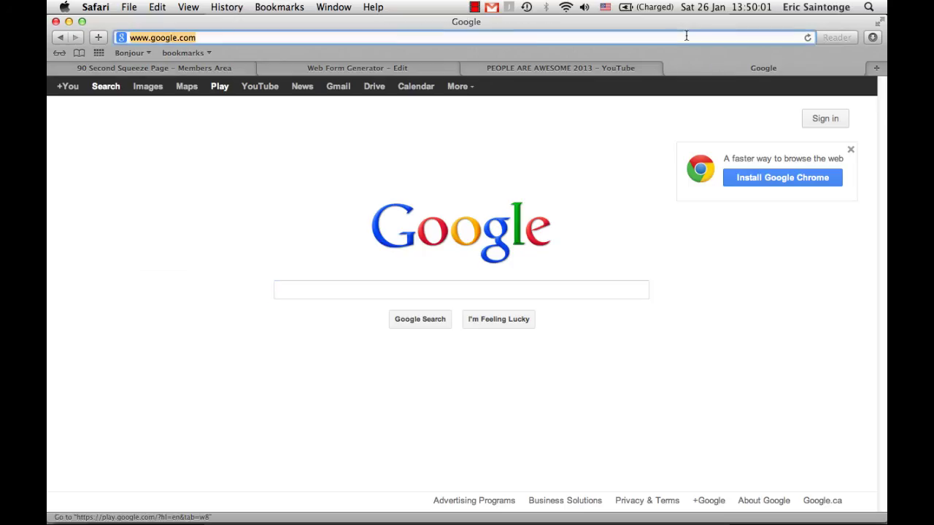
text(http://90secondsqueezepage.com/EricSaintonge/Tutorial)
key(Return)
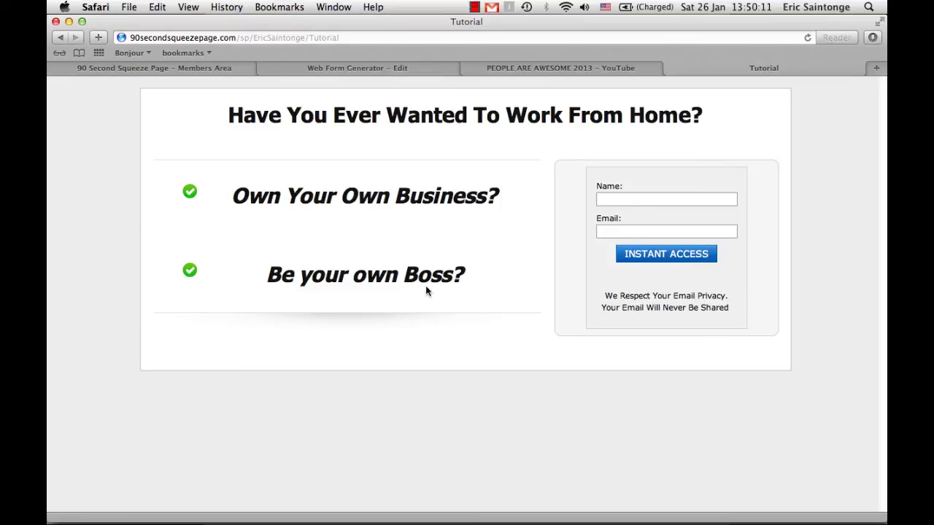
Submit the opt-in form with a name and a test email address
click(626, 196)
text(Eric)
key(Tab)
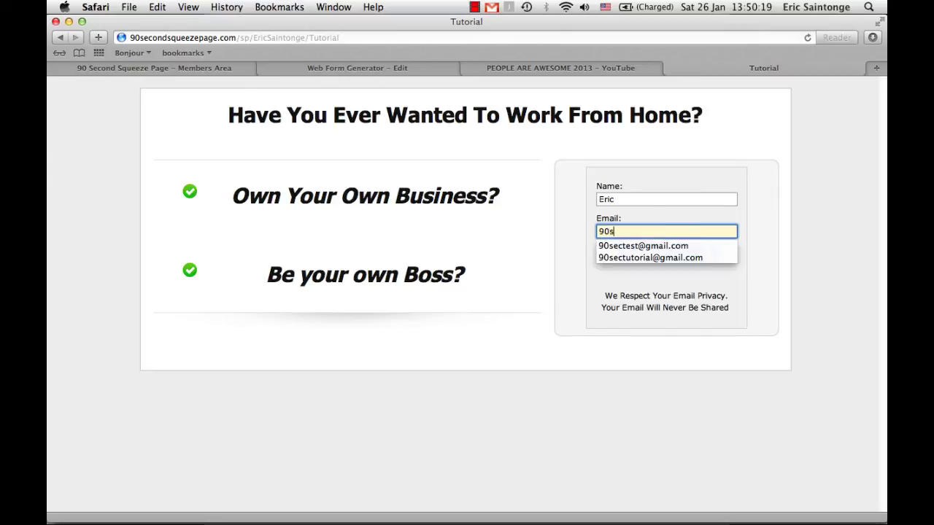
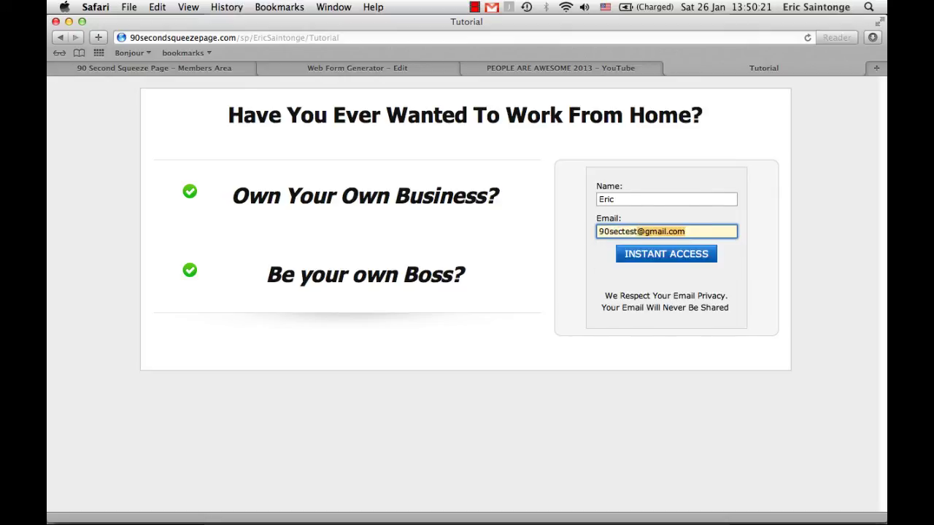
key(Return)
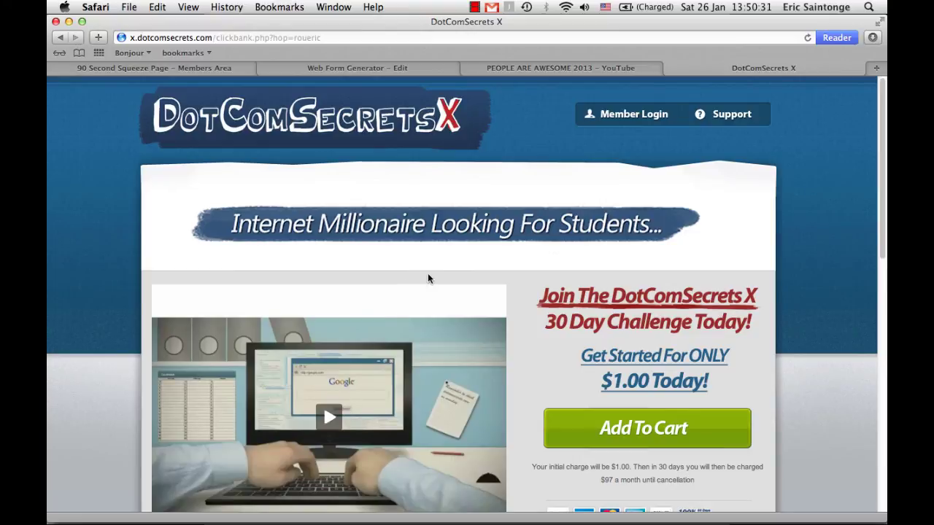
scroll(428, 278, down, 3)
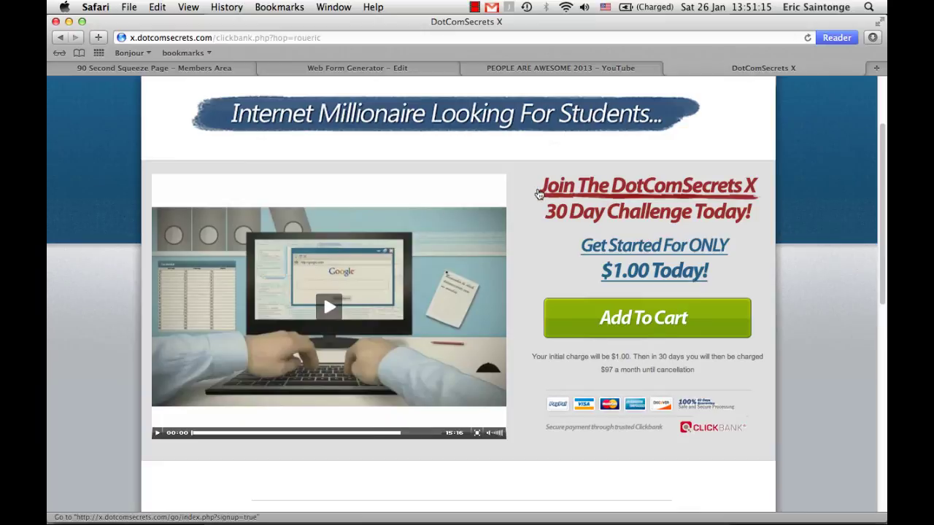
Reload the live Tutorial page, check its Name and Email fields, then close it
click(312, 37)
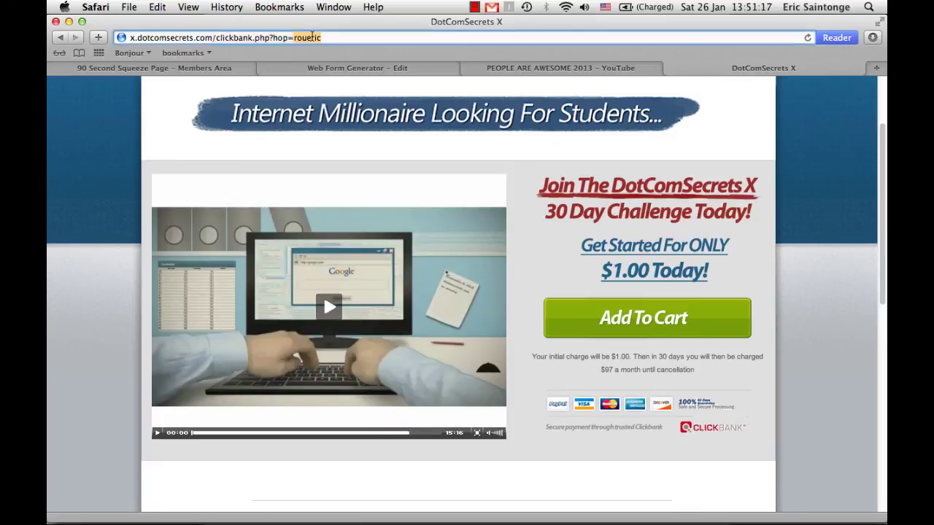
text(http://90secondsqueezepage.com/EricSaintonge/Tutorial)
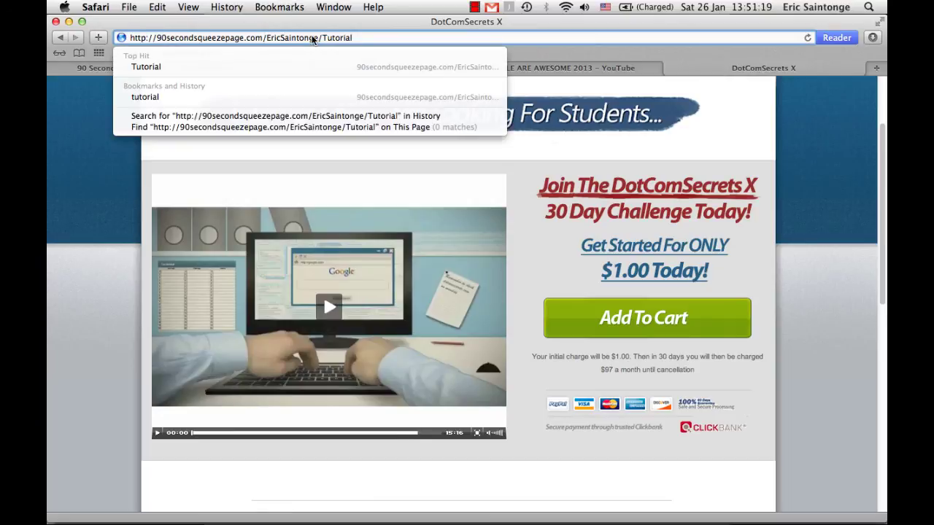
key(Return)
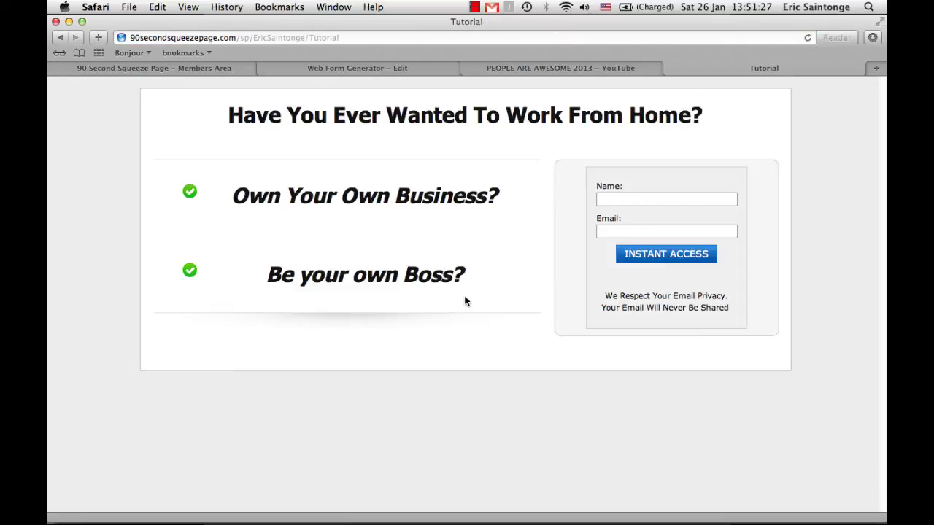
click(616, 199)
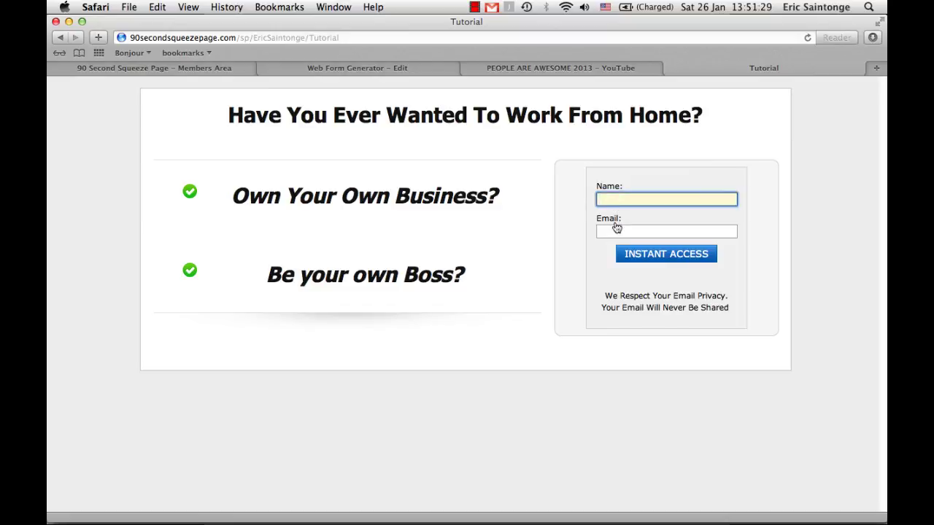
click(617, 230)
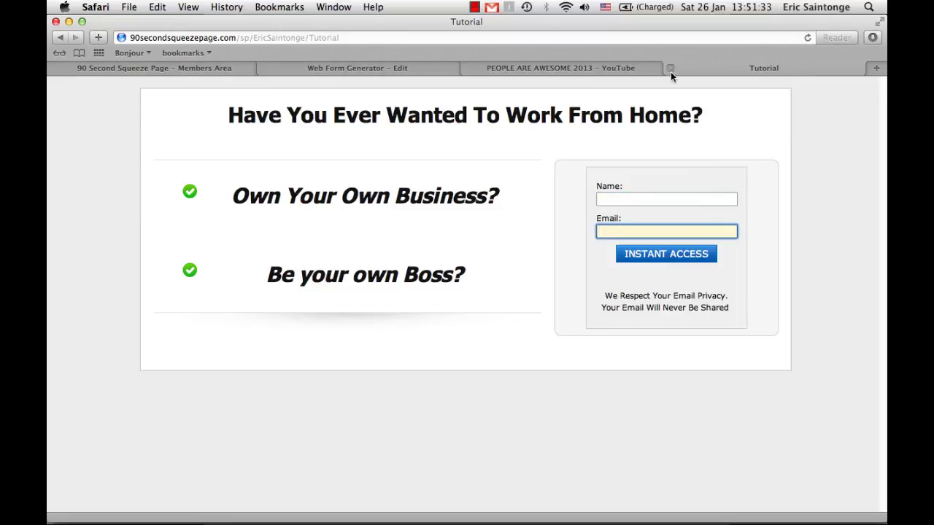
click(670, 69)
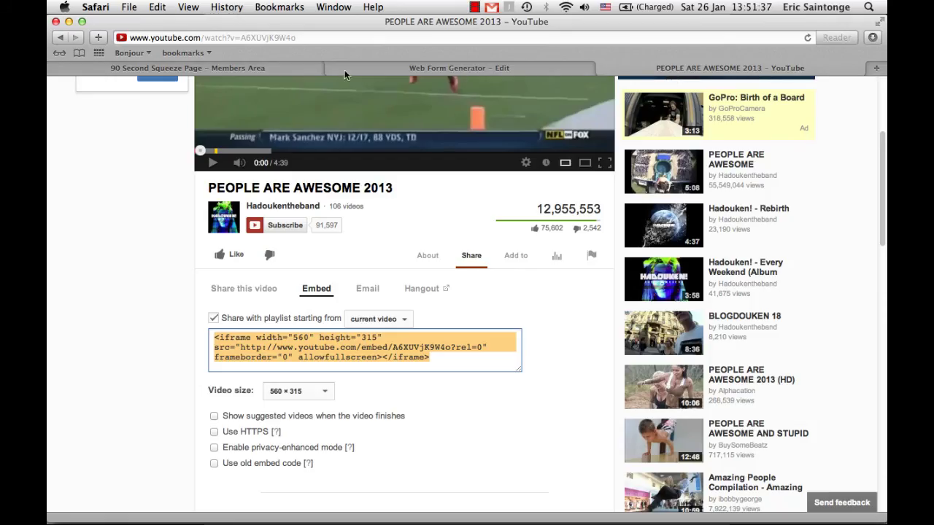
Re-save the Tutorial page from its editor via Save Page, confirming the alert
click(241, 67)
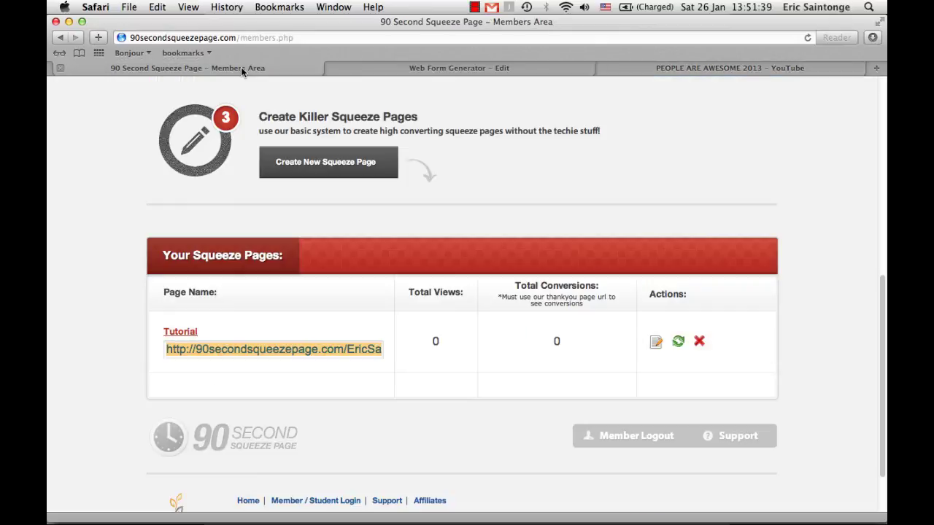
click(656, 348)
scroll(655, 367, down, 7)
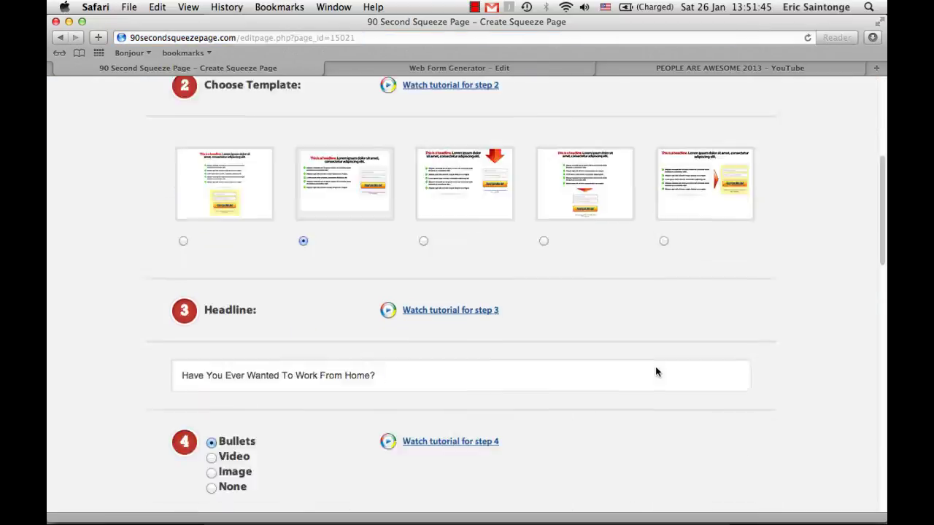
scroll(655, 370, down, 8)
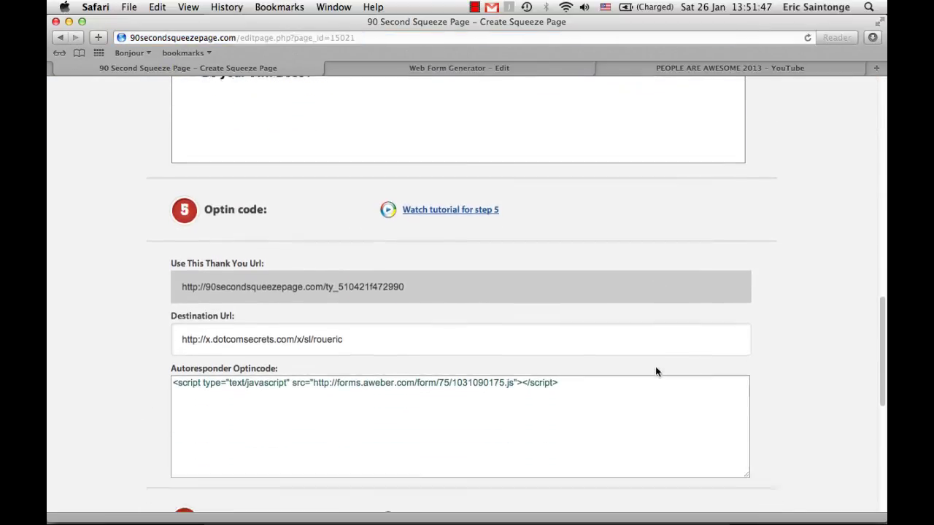
scroll(655, 371, down, 4)
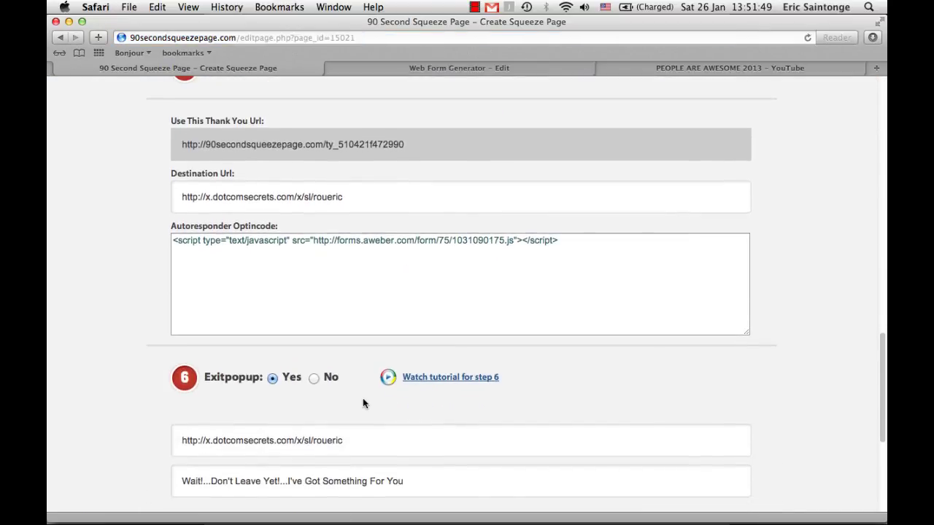
scroll(363, 403, down, 3)
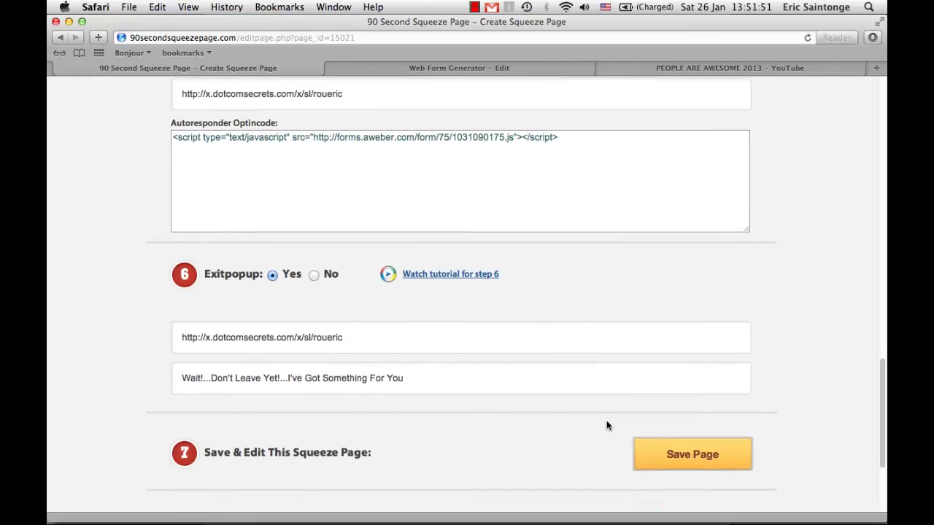
click(678, 455)
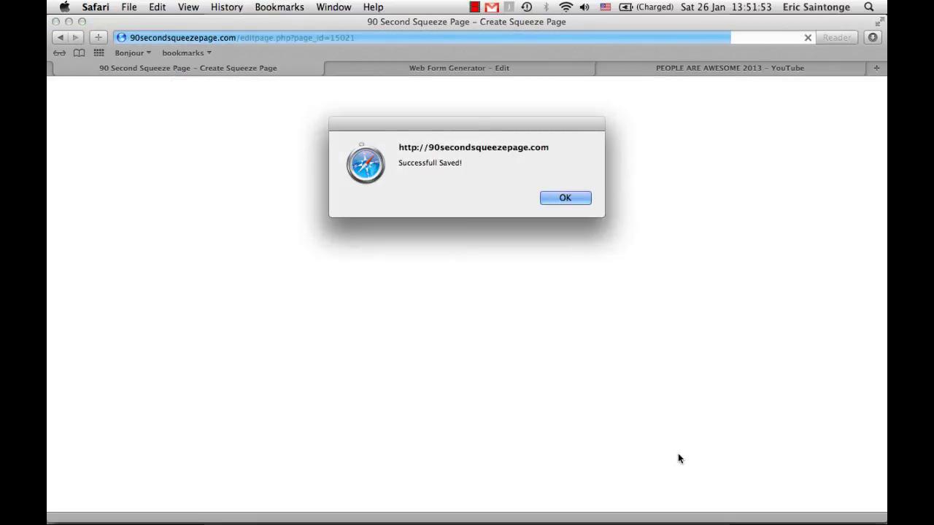
click(568, 199)
Copy the Tutorial page's public link and open it in a new tab
scroll(508, 270, down, 10)
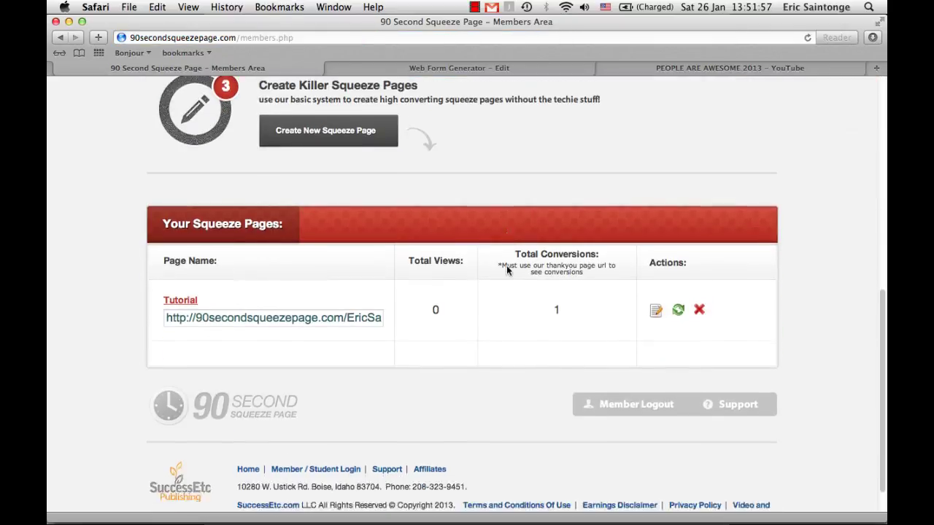
click(333, 299)
key(super+c)
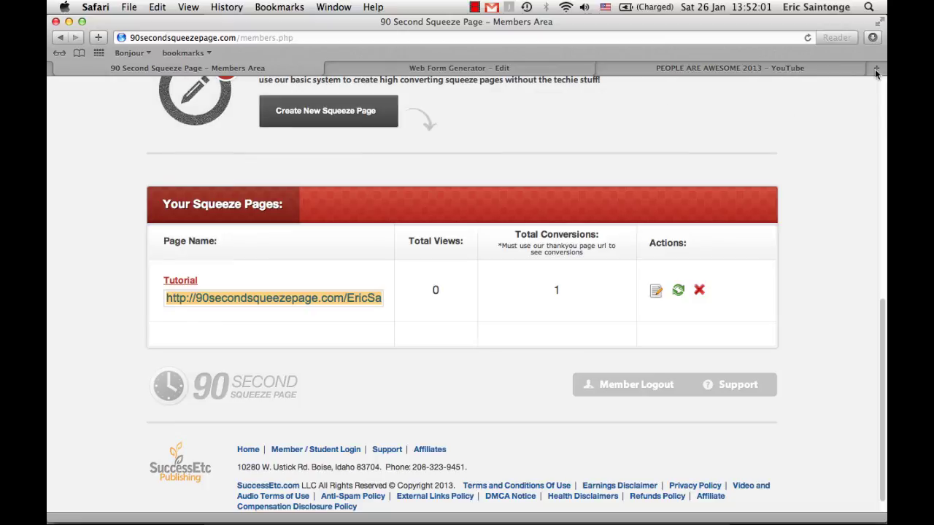
click(877, 68)
key(super+v)
key(Return)
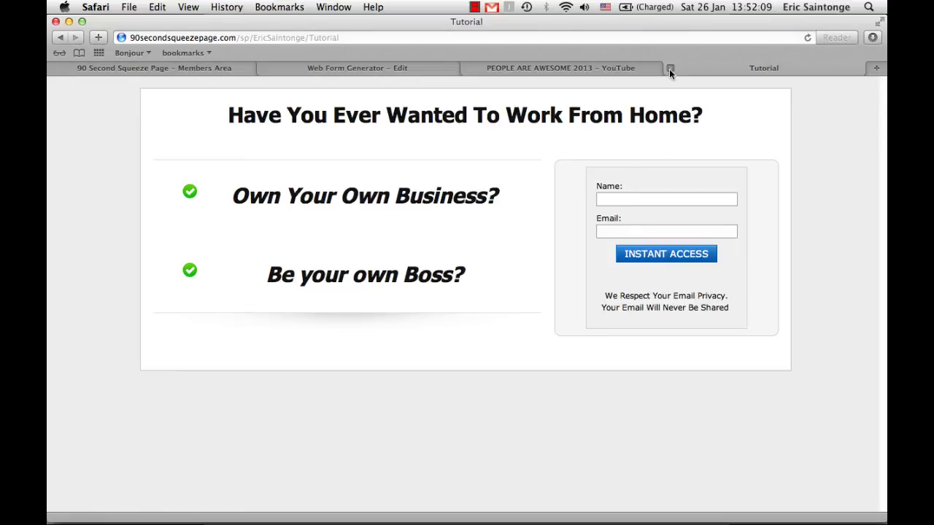
Leave the Tutorial page and choose Stay on Page in the exit popup
click(670, 69)
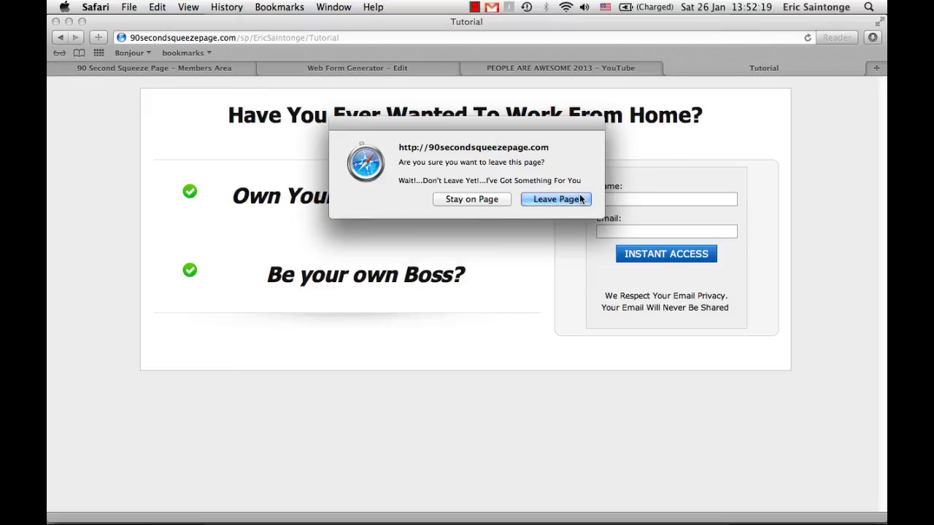
click(478, 201)
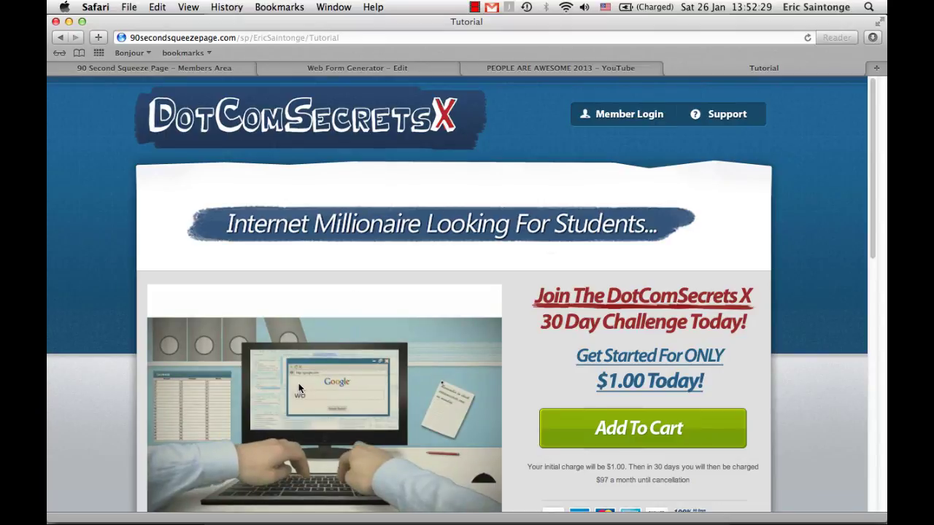
scroll(299, 389, down, 3)
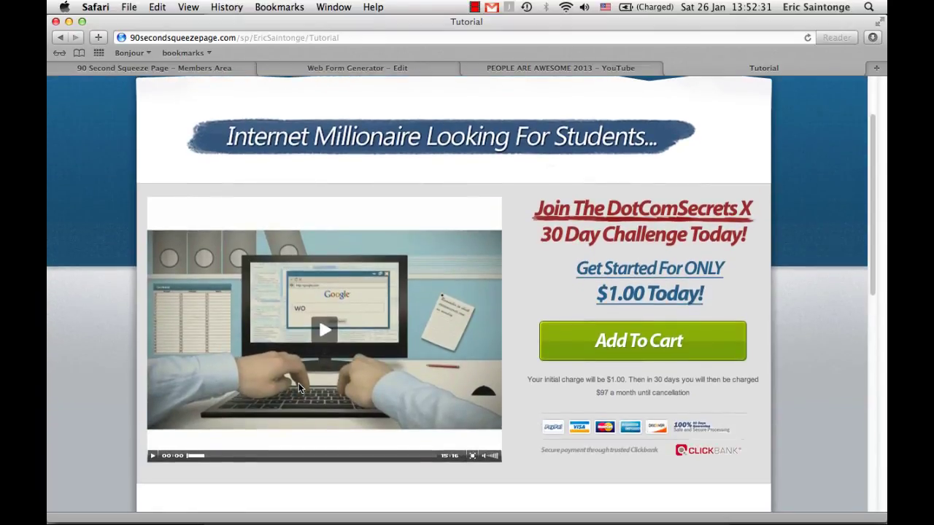
Reopen the Tutorial editor and review its template, headline and bullet point sections
click(185, 72)
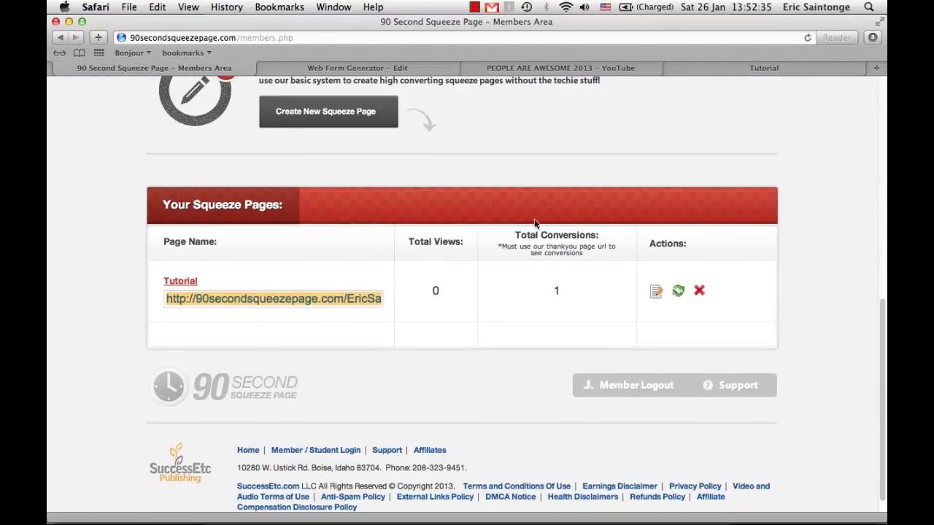
click(656, 290)
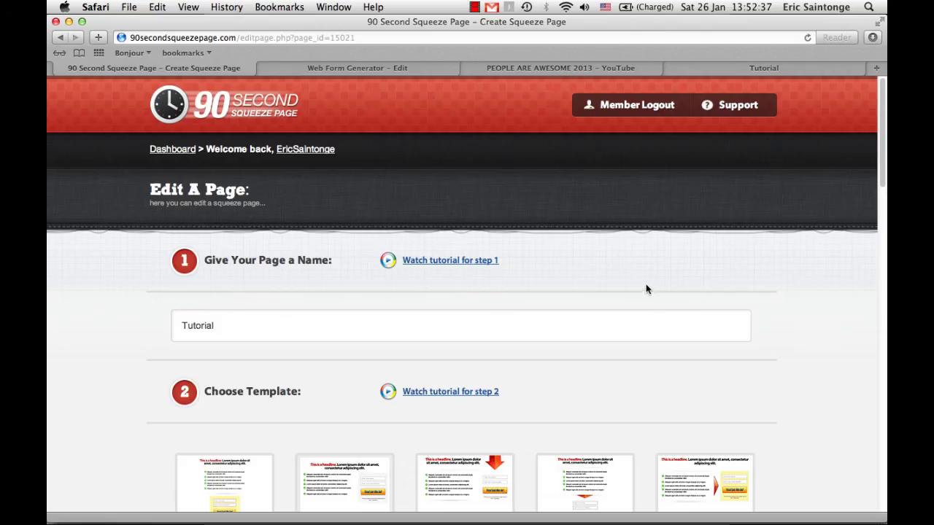
scroll(611, 282, down, 10)
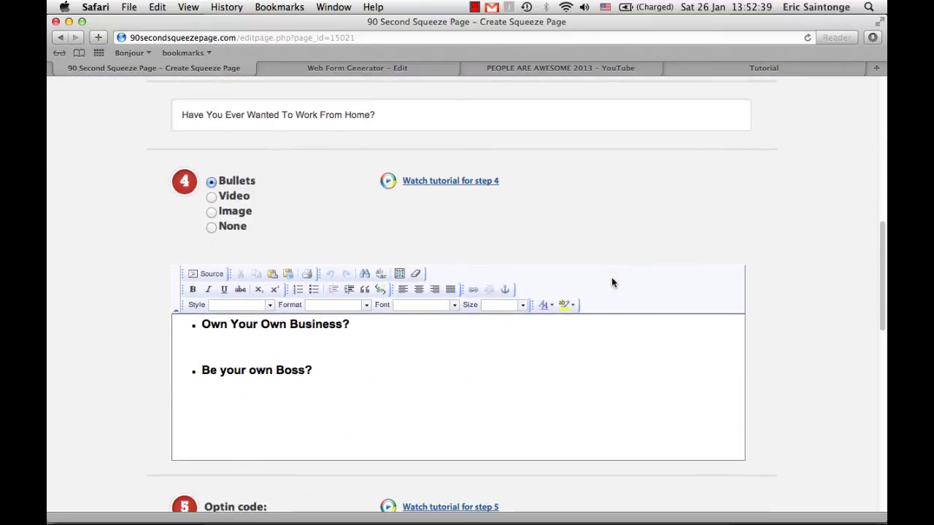
scroll(611, 283, up, 5)
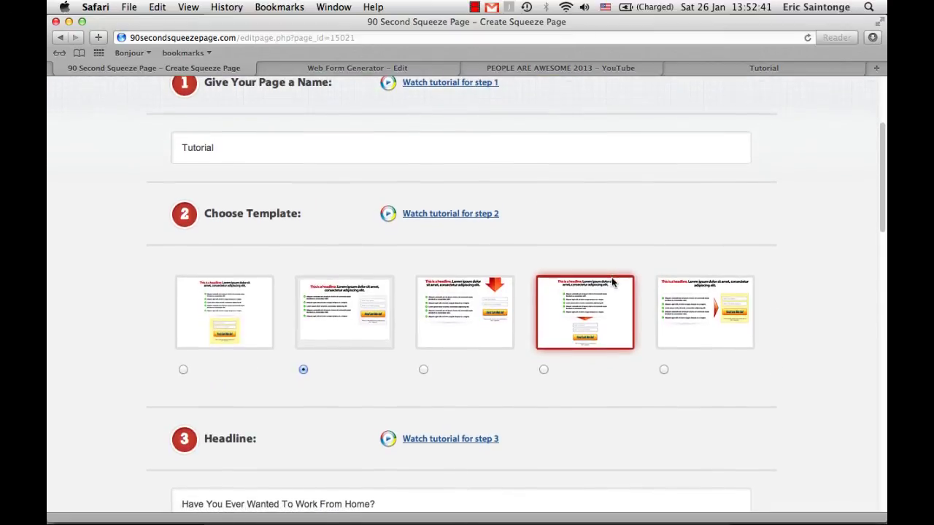
scroll(612, 282, down, 3)
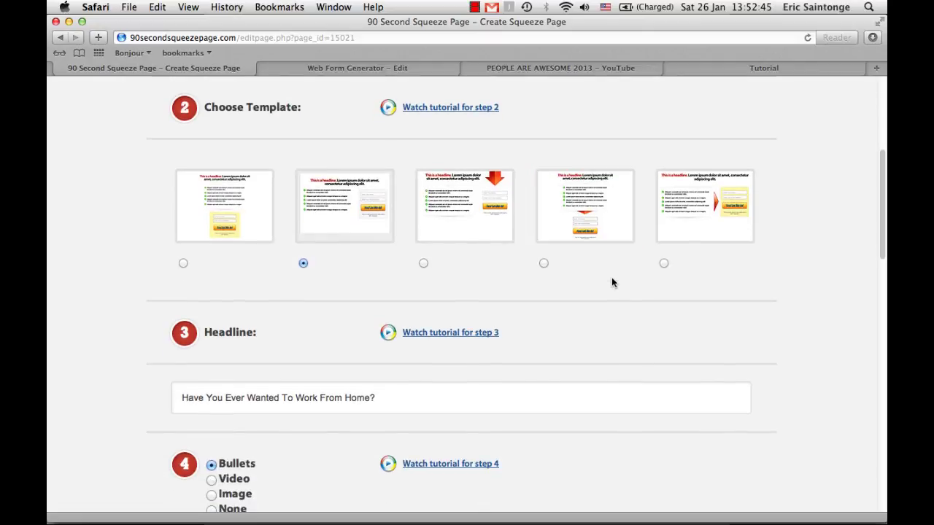
scroll(612, 283, down, 6)
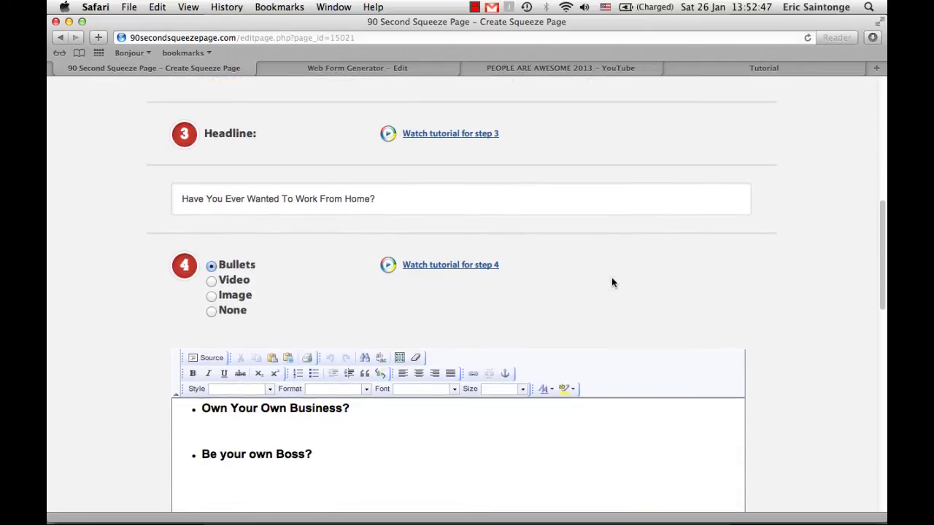
scroll(613, 283, up, 3)
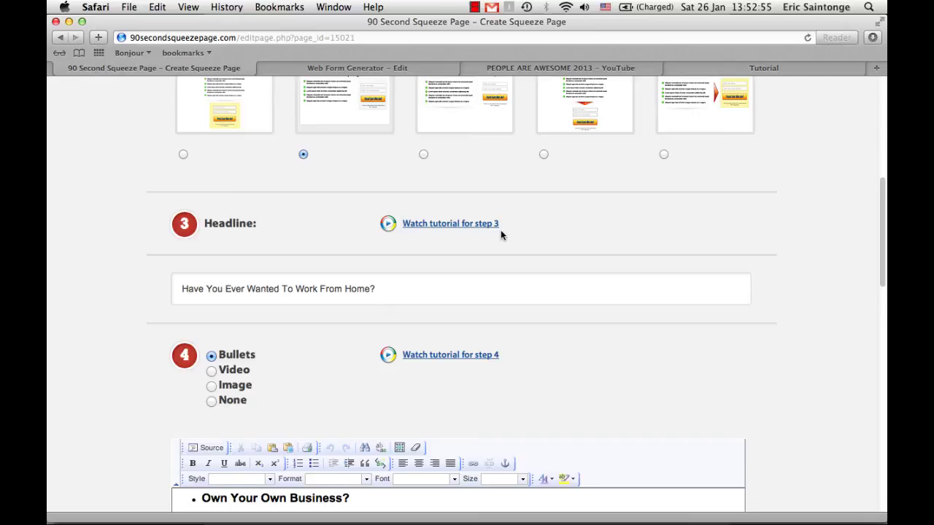
scroll(501, 231, up, 1)
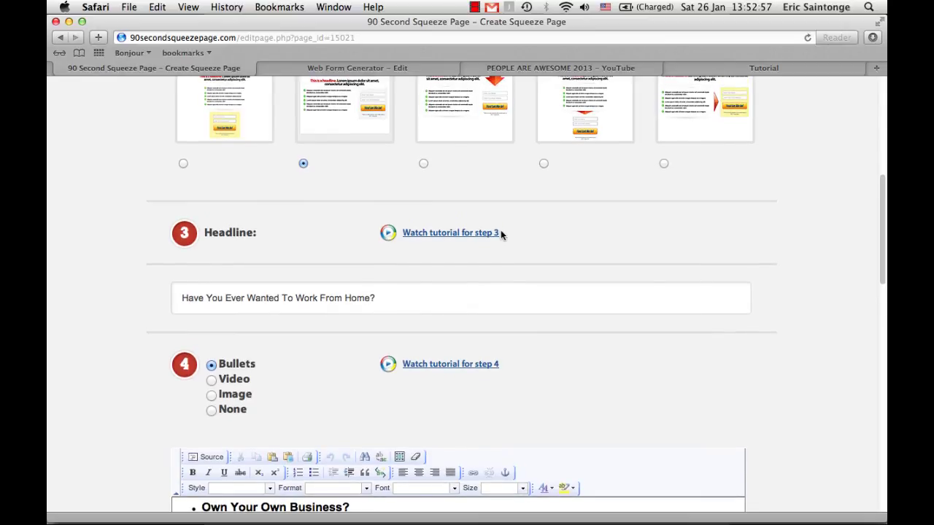